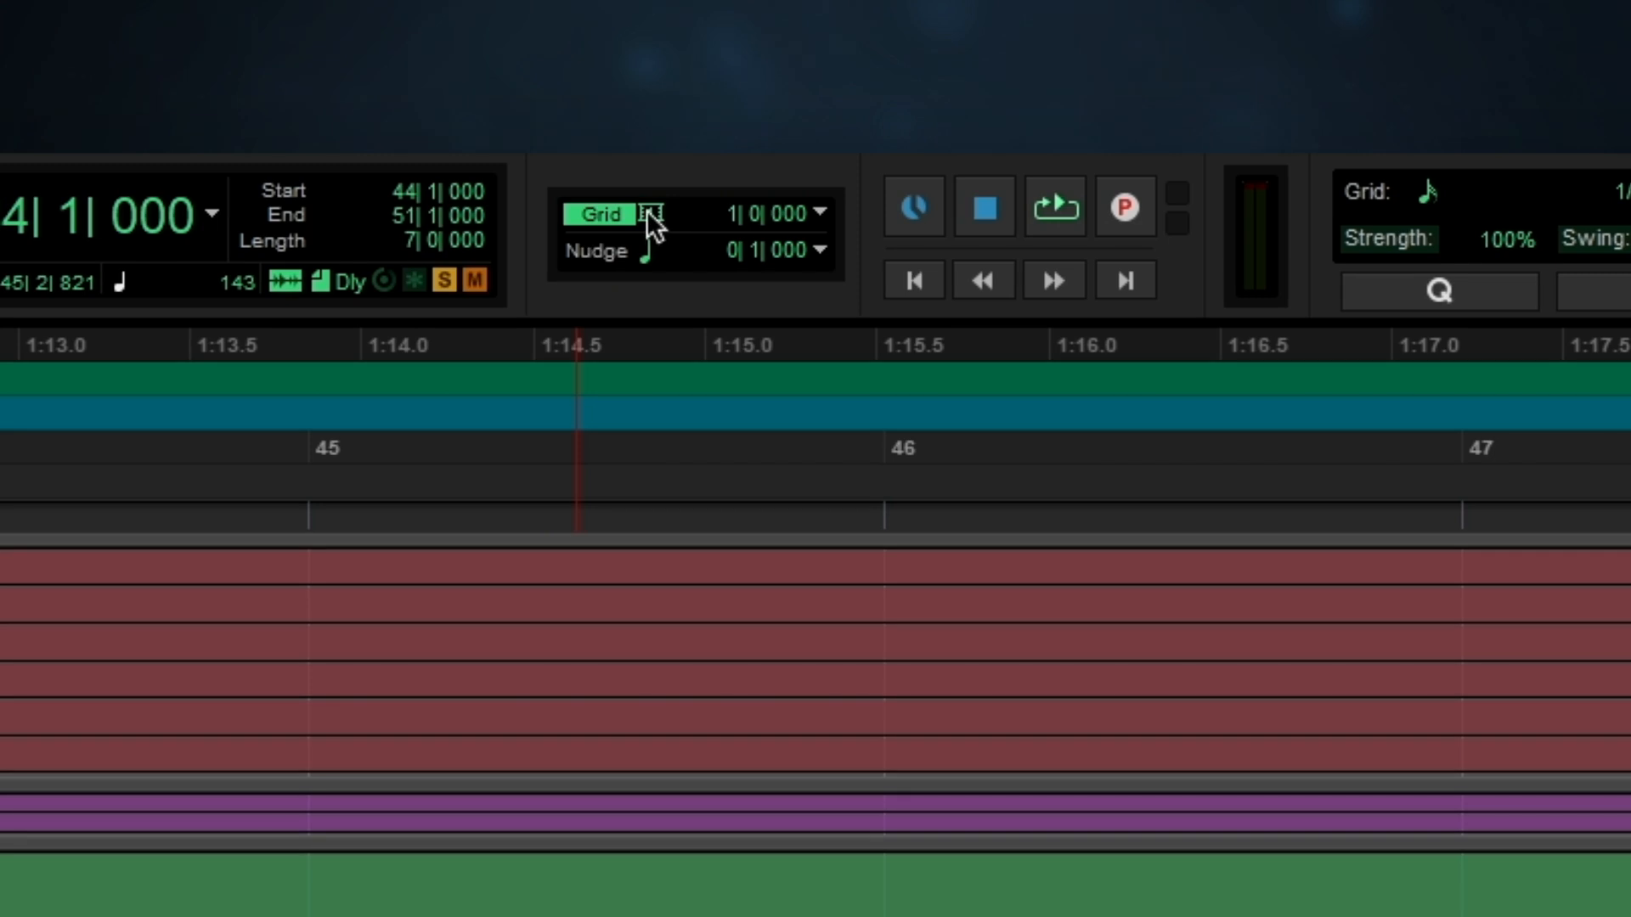
# Set the grid to 1/8 note and start splitting the held note of the LV 3 vocal clip into eighth-note slices.
pyautogui.click(652, 223)
pyautogui.click(722, 324)
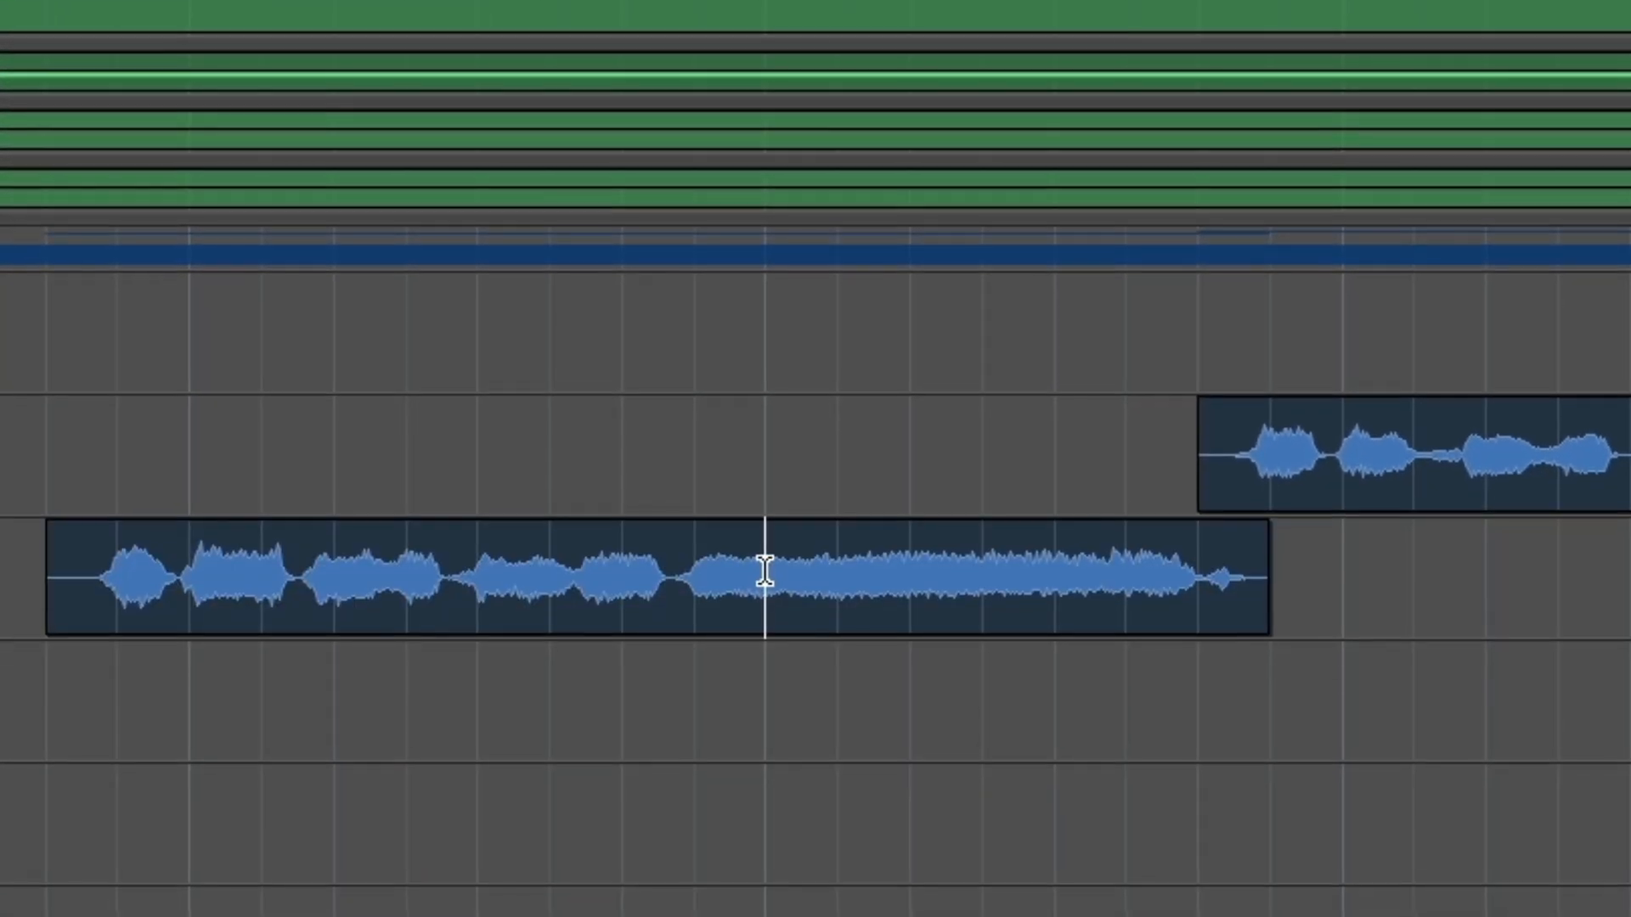
pyautogui.click(834, 590)
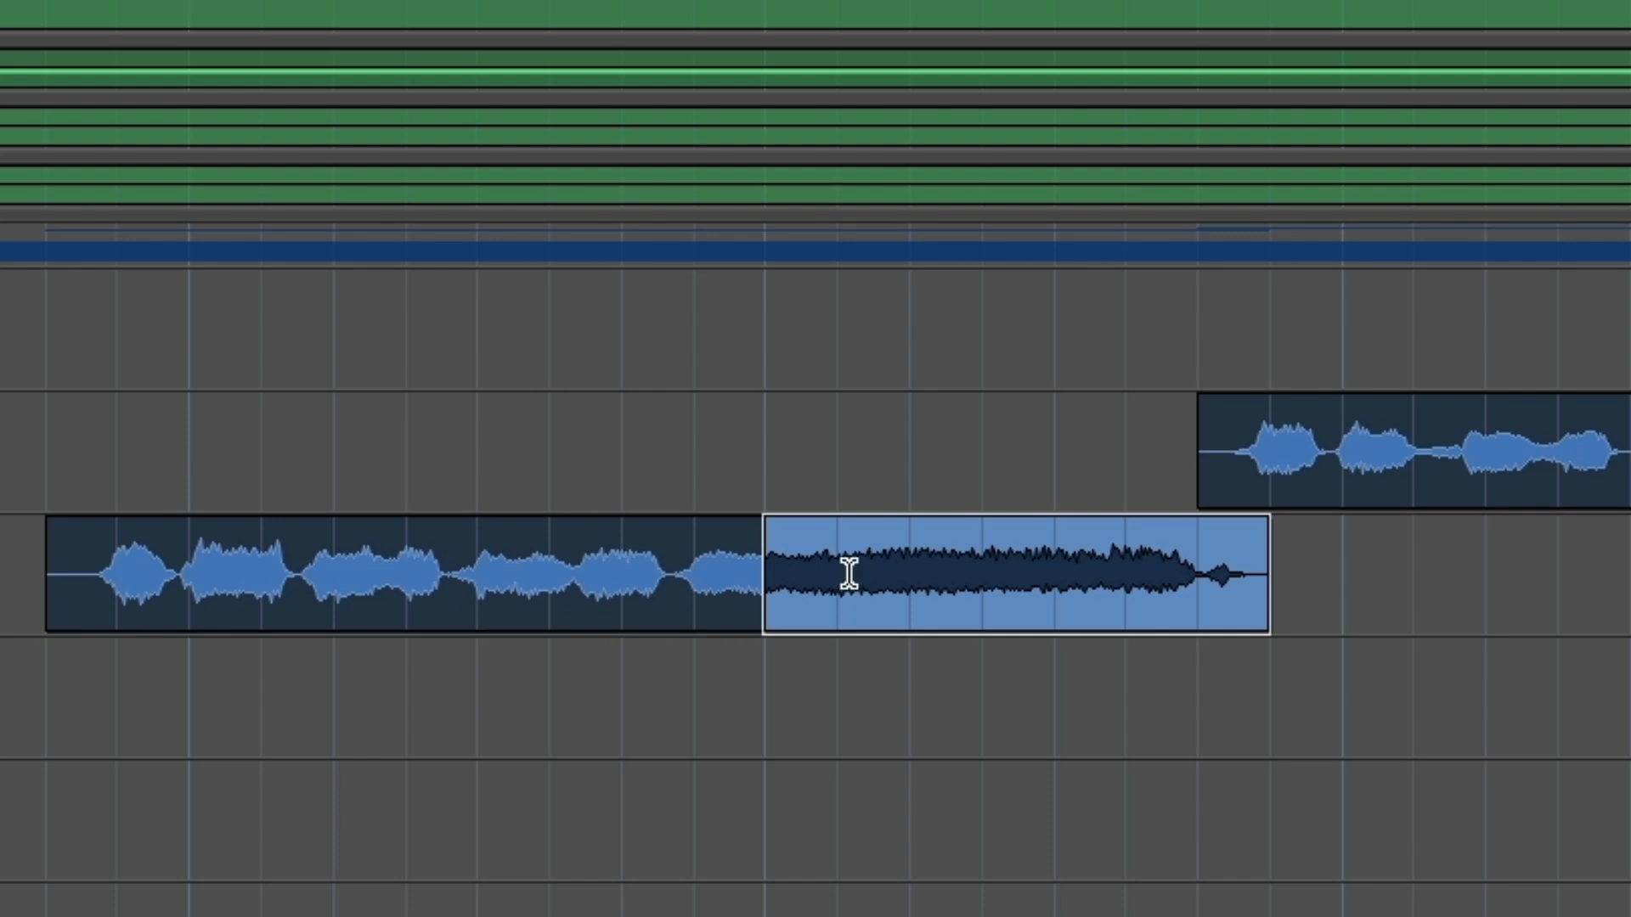
pyautogui.click(849, 574)
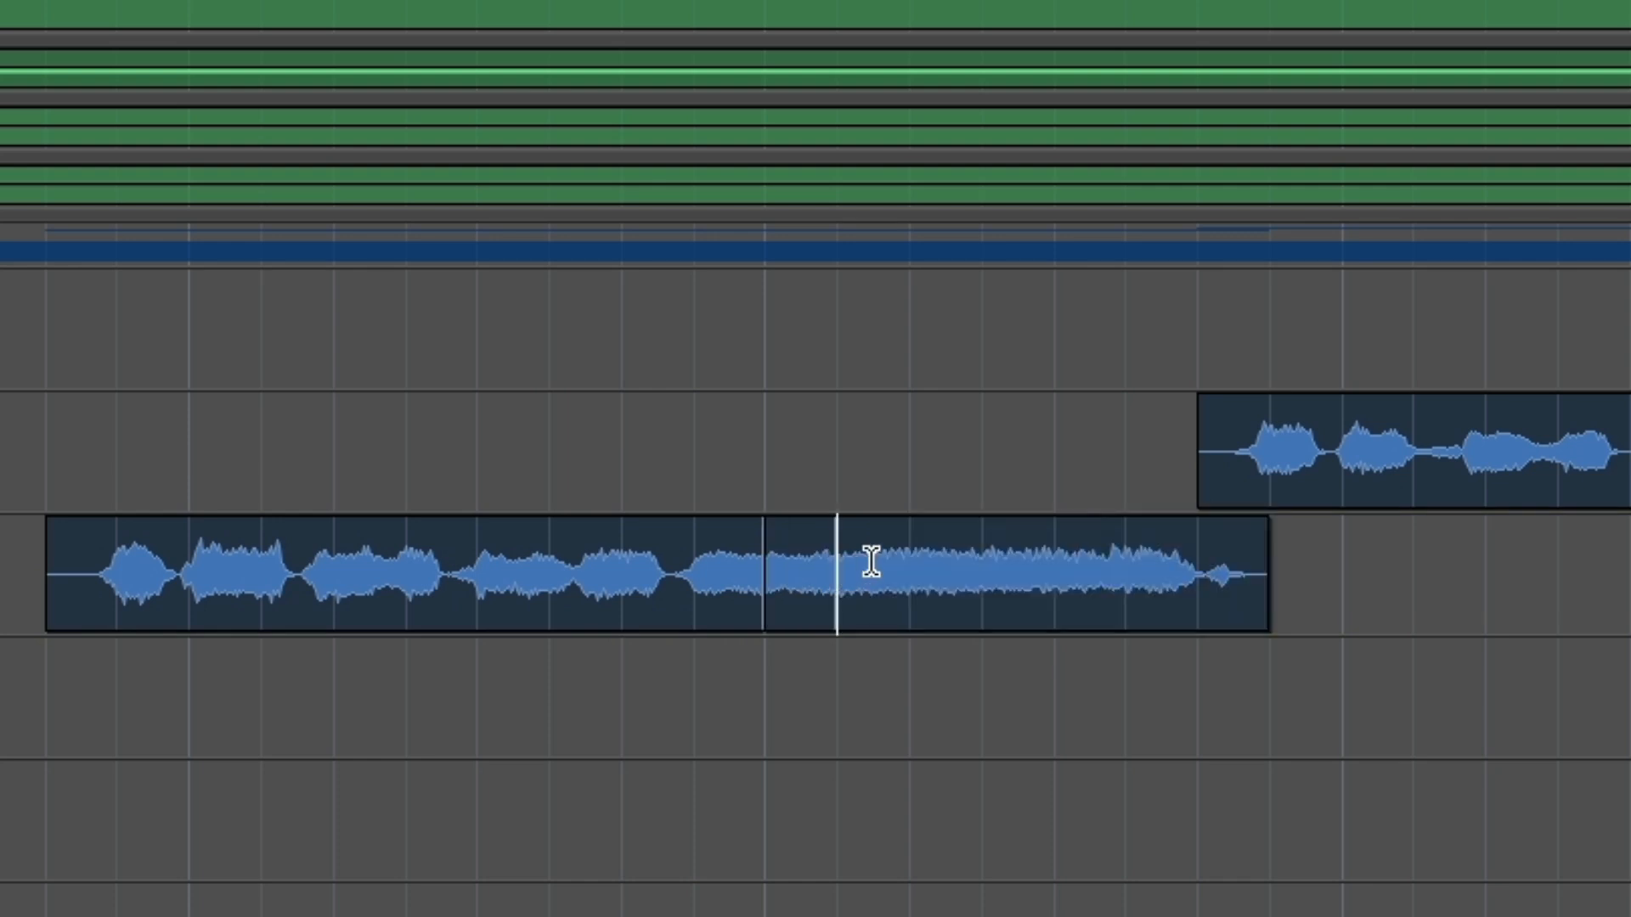
# Delete three consecutive eighth-note slices near the end of the held note and select the slice before the gap.
pyautogui.click(1083, 595)
pyautogui.press('Delete')
pyautogui.click(1019, 612)
pyautogui.press('Delete')
pyautogui.click(960, 612)
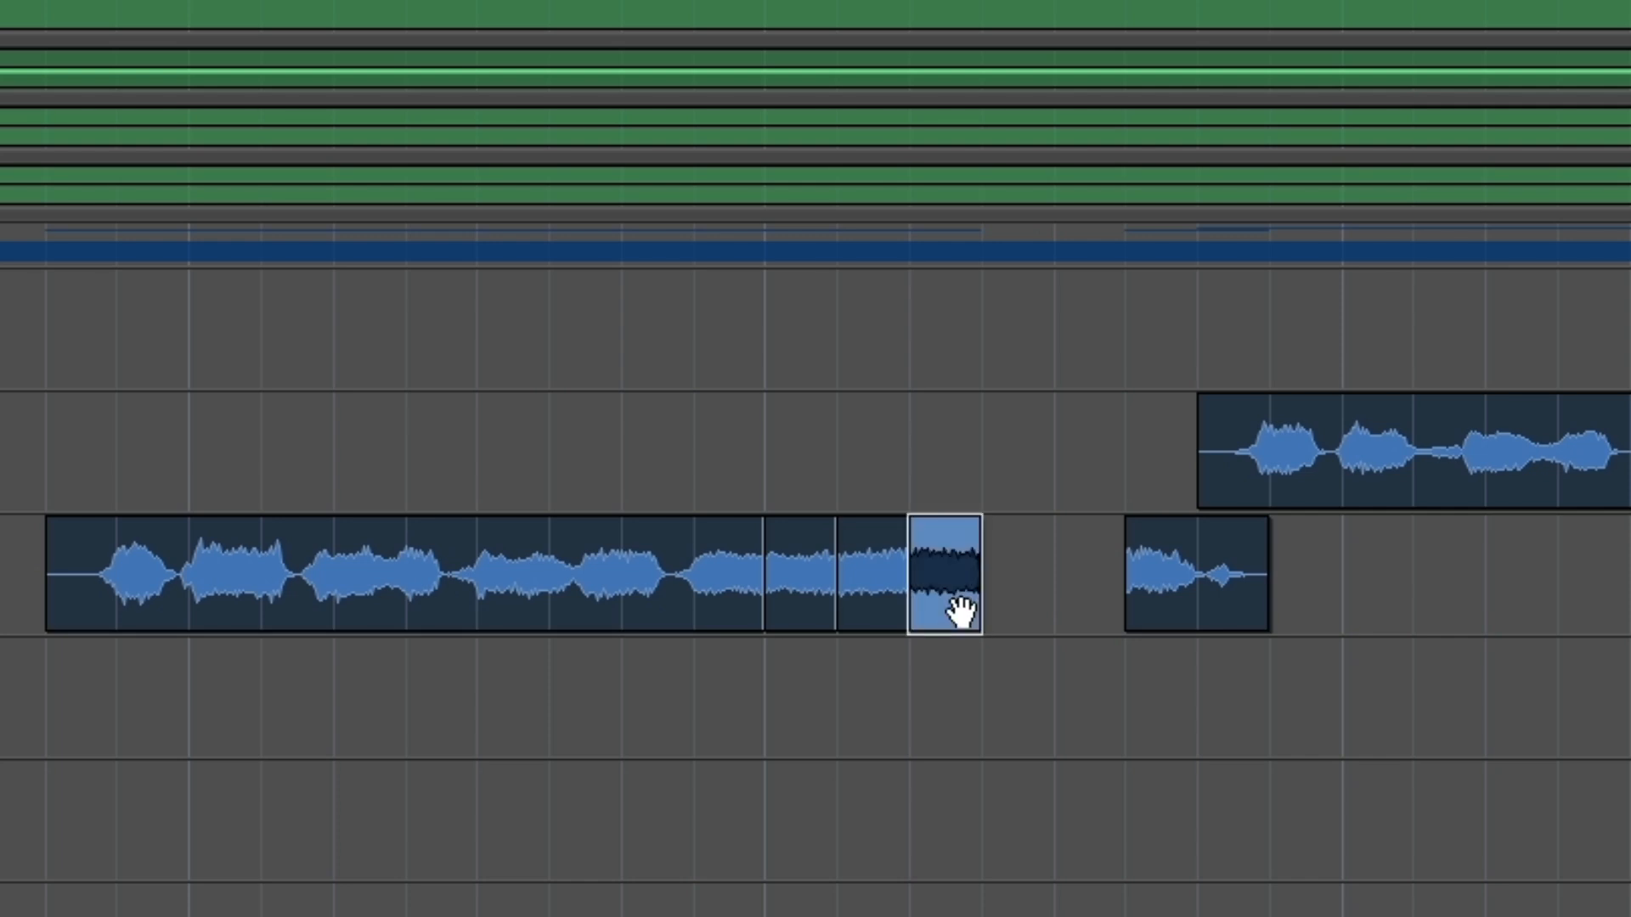
pyautogui.press('Delete')
pyautogui.click(877, 594)
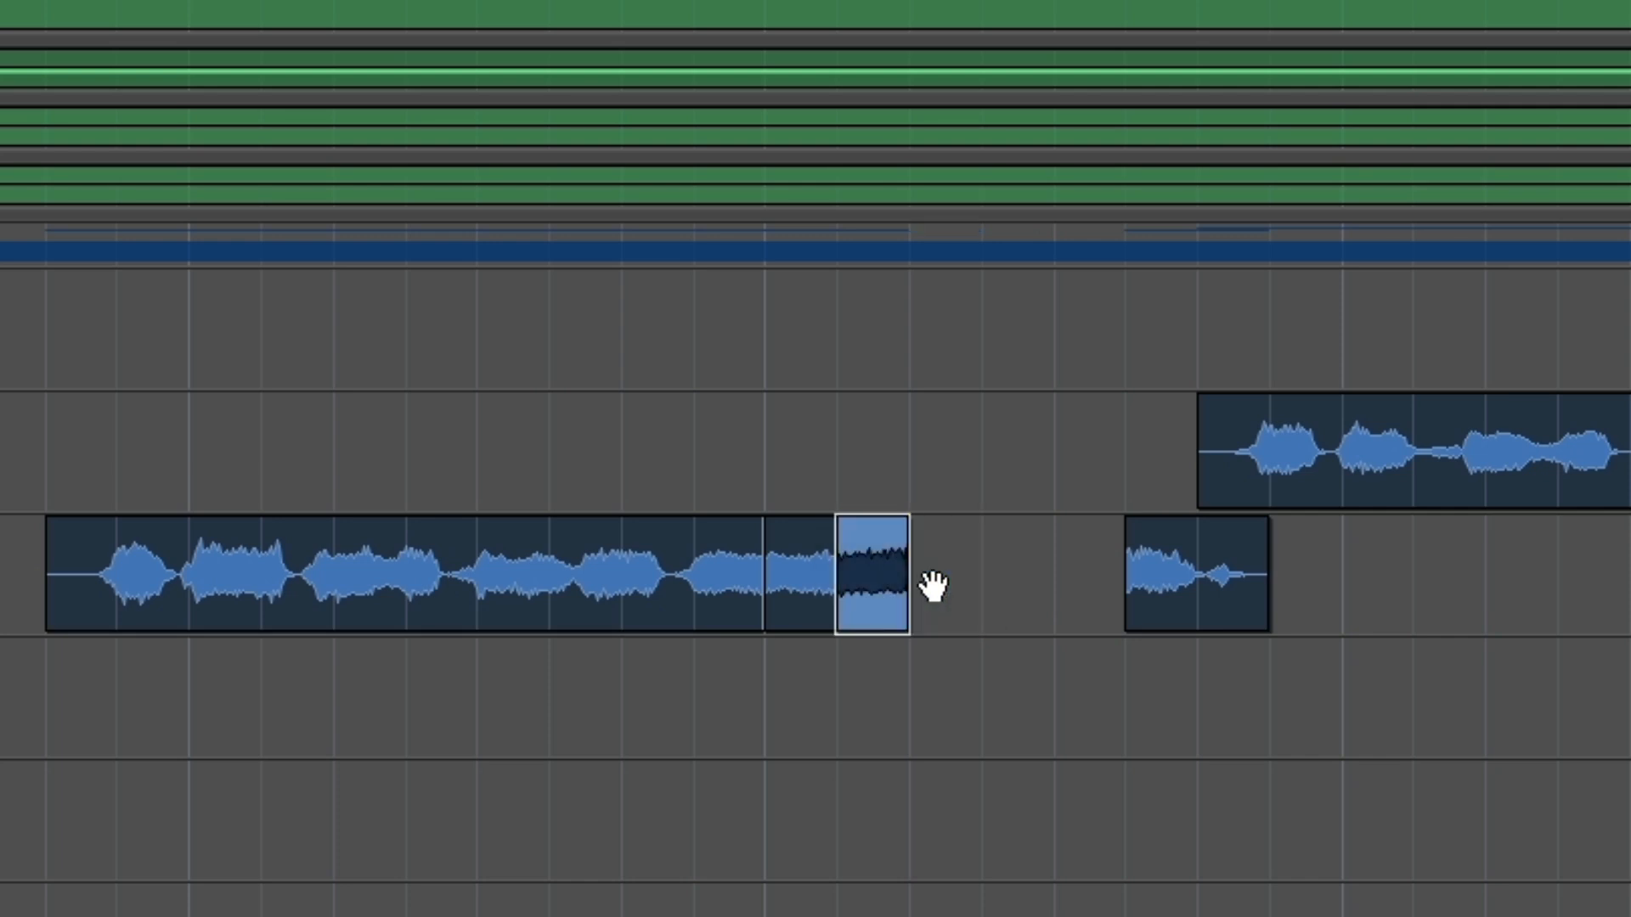
# Undo the three slice deletions and select the time range around the phrase on LV 3.
pyautogui.hotkey('ctrl', 'z')
pyautogui.hotkey('ctrl', 'z')
pyautogui.hotkey('ctrl', 'z')
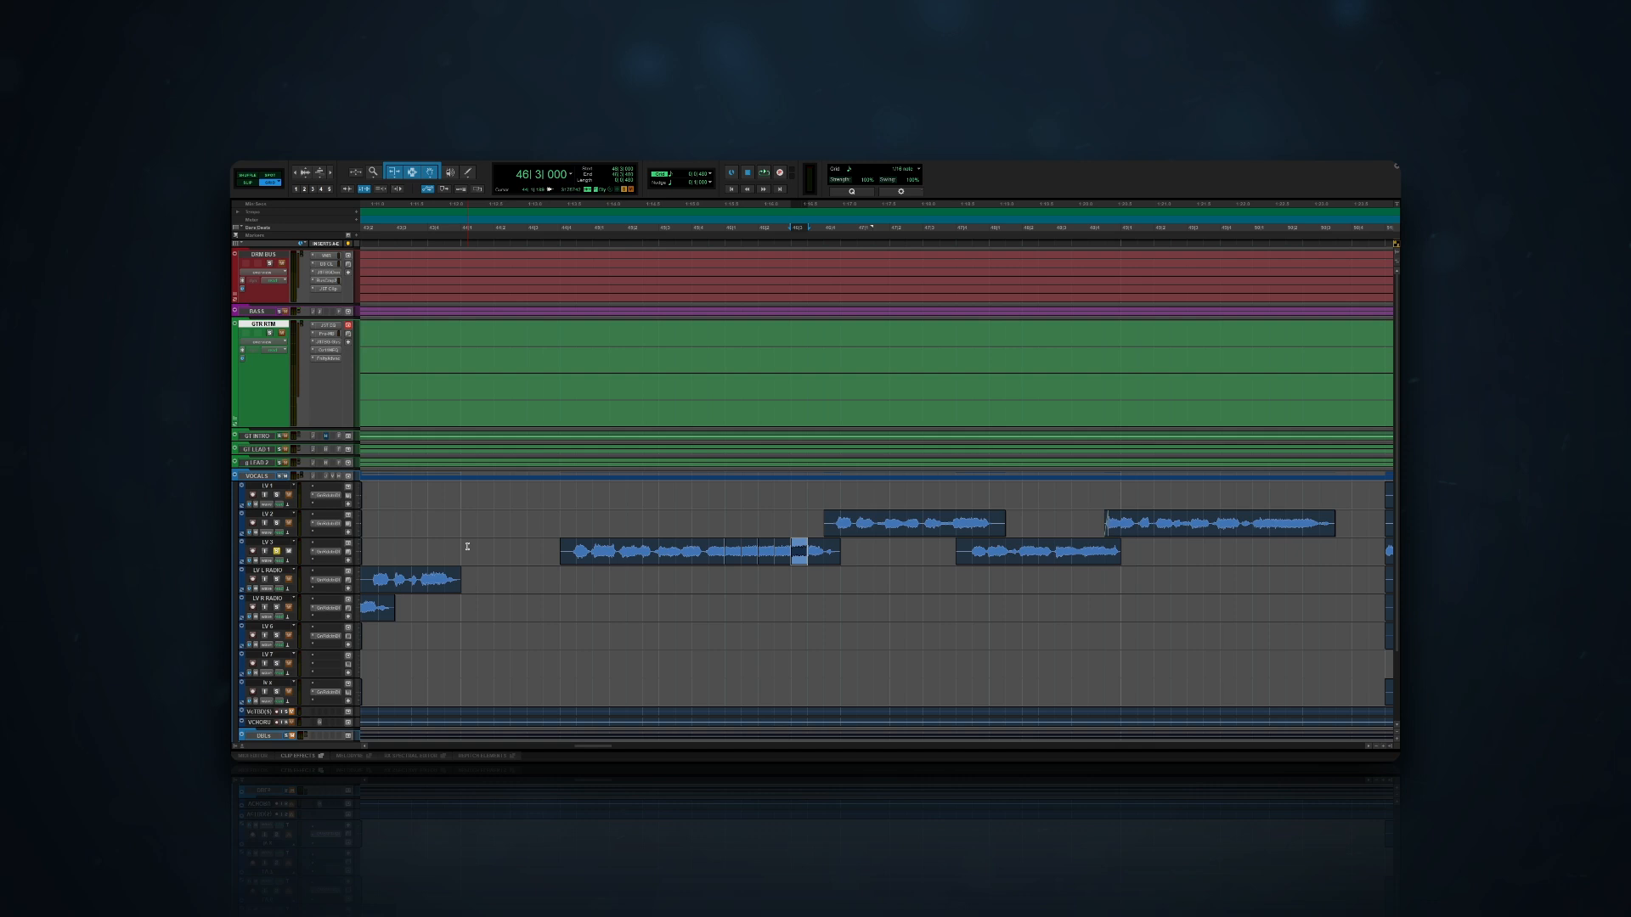
pyautogui.moveTo(467, 546); pyautogui.dragTo(934, 556)
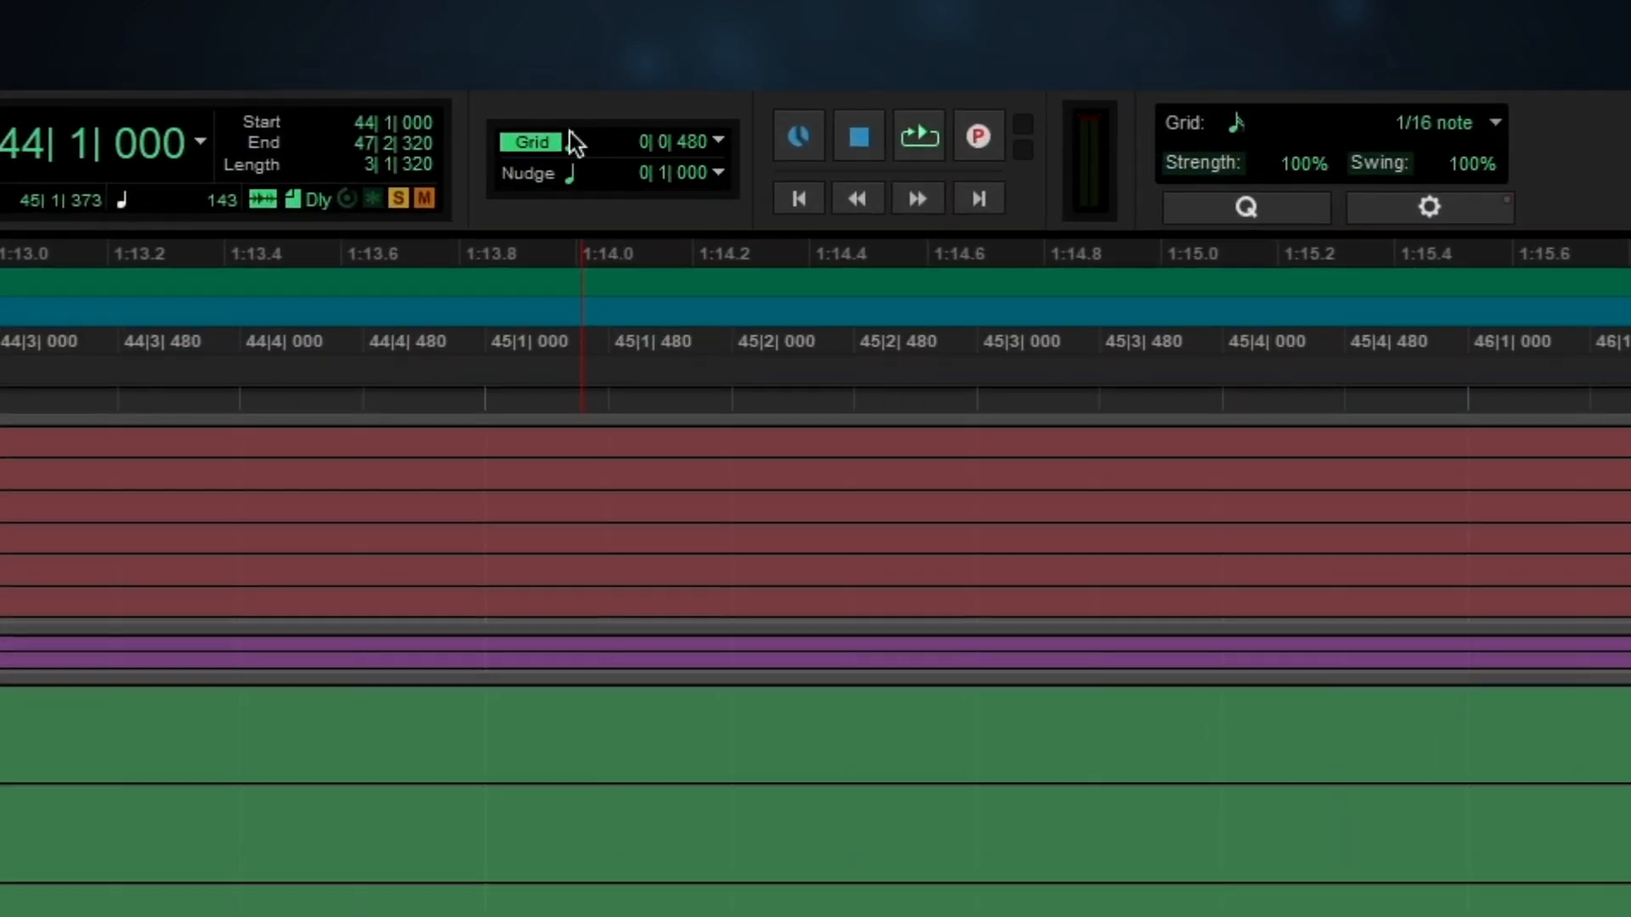
# Split the held note into slices on a 1/16 note grid and copy its first slice over the second one.
pyautogui.click(569, 132)
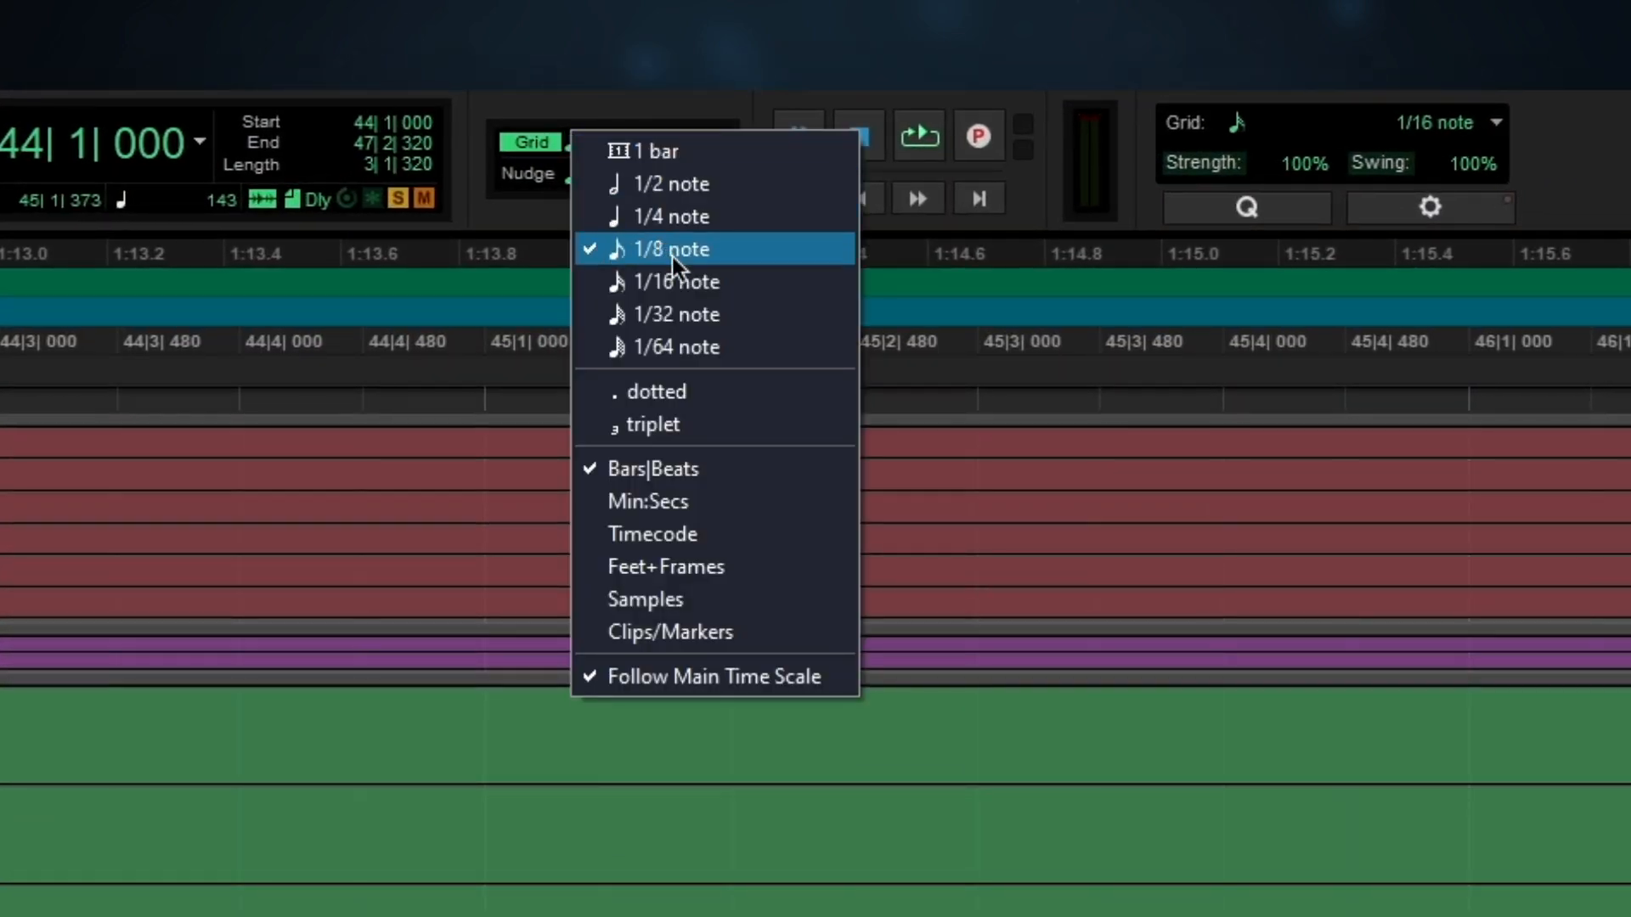
pyautogui.click(693, 281)
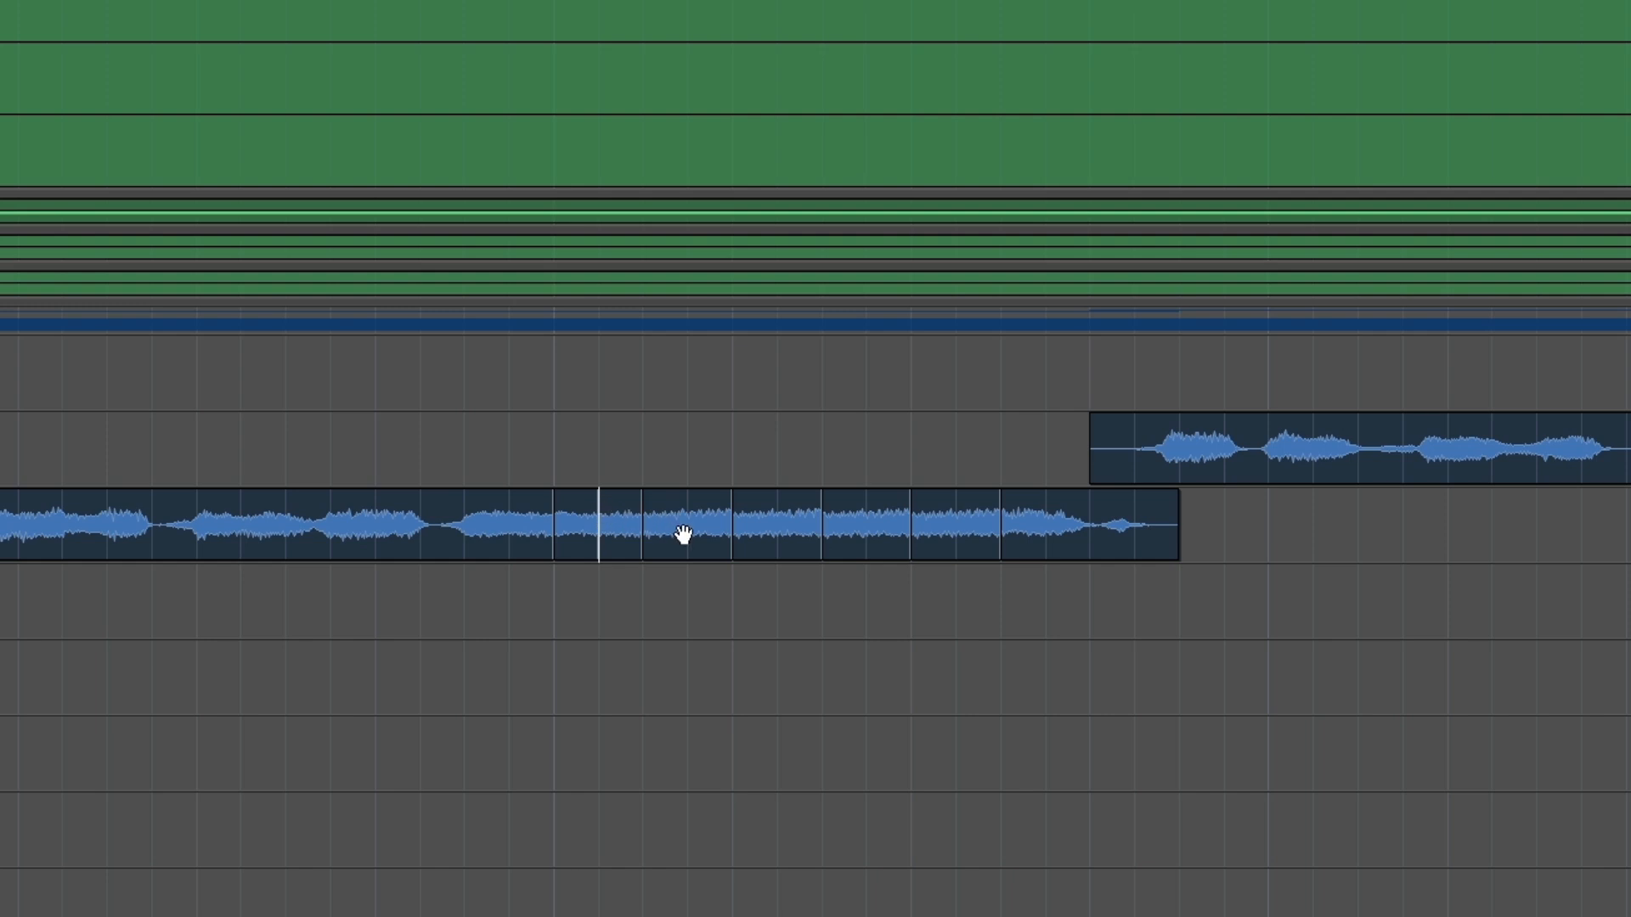
pyautogui.click(685, 534)
pyautogui.click(687, 518)
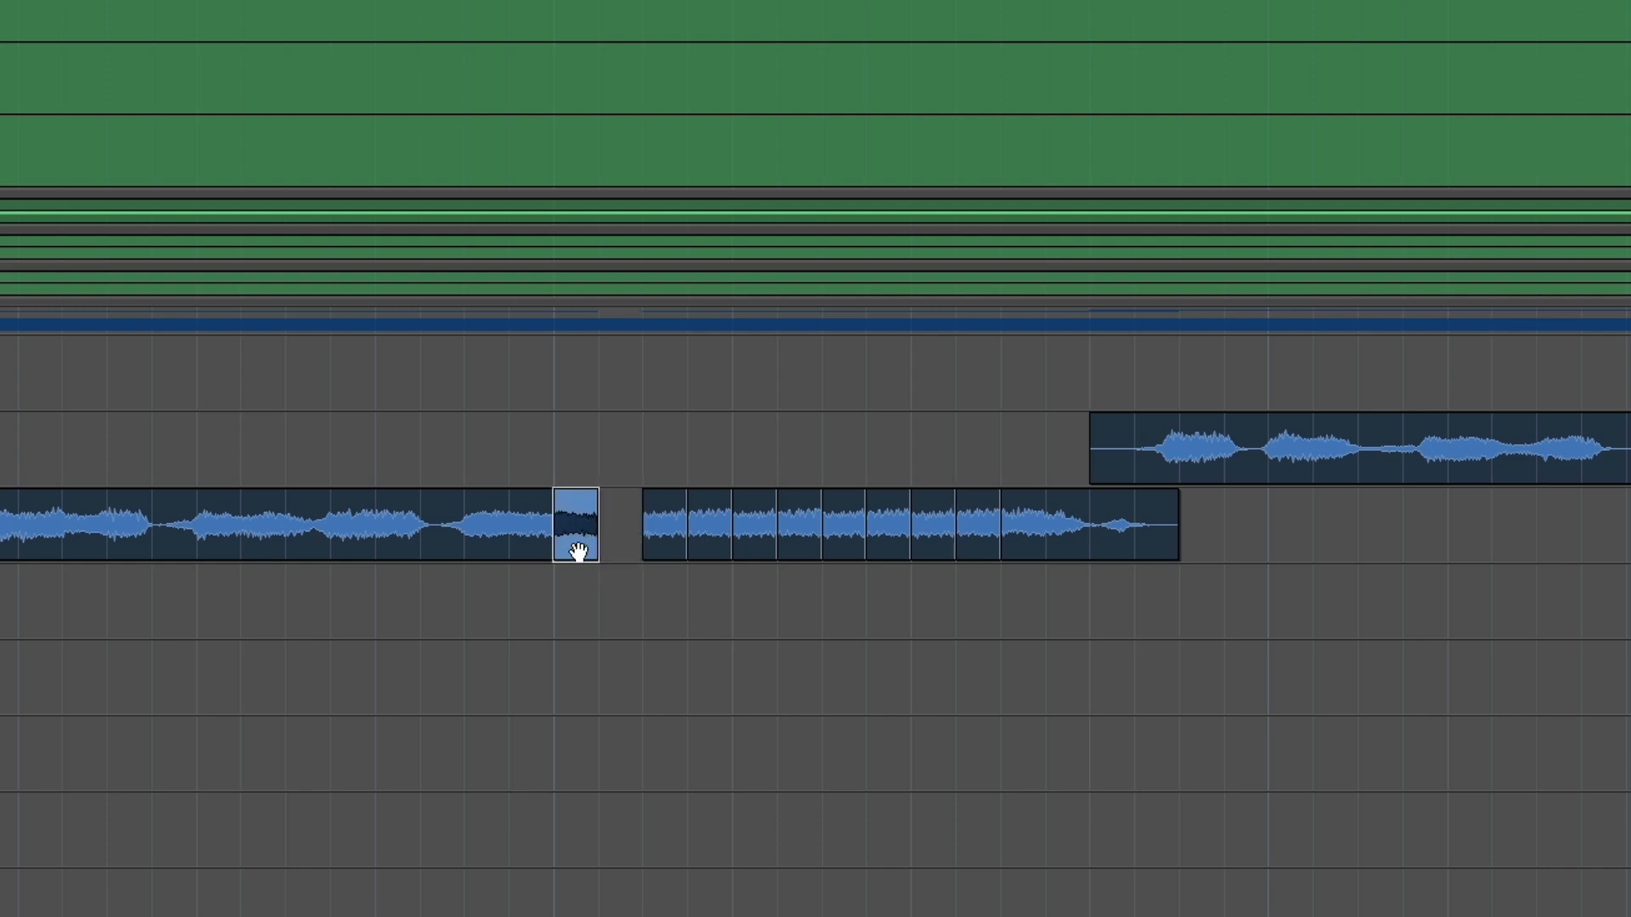
pyautogui.moveTo(600, 550); pyautogui.dragTo(611, 549)
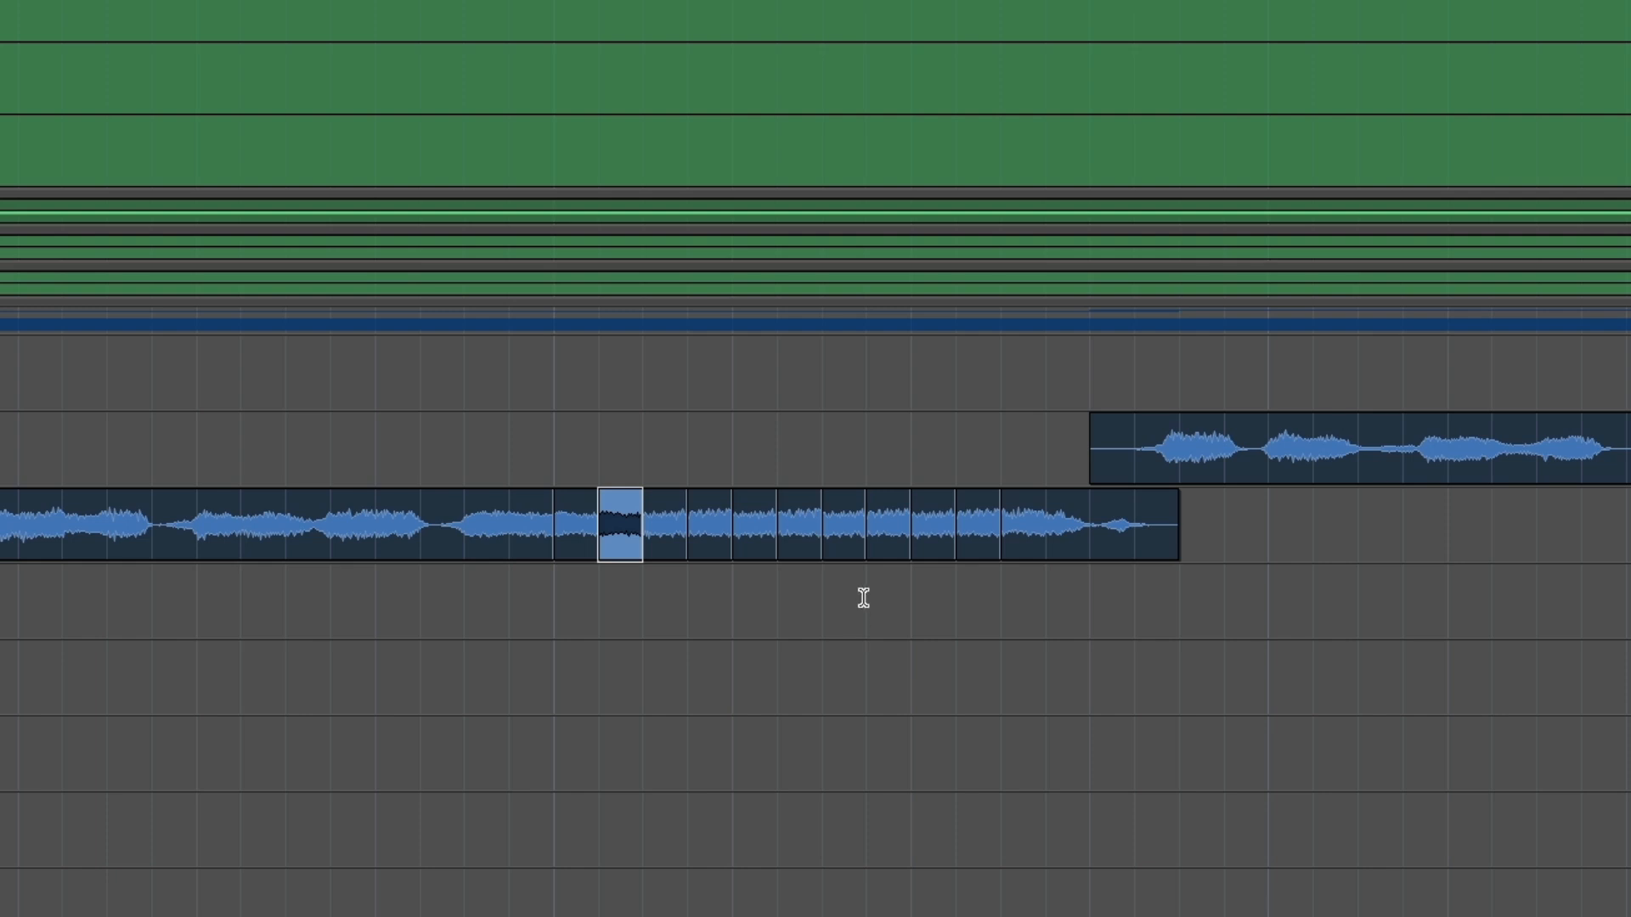
# Replace three sixteenth-note slices near the end of the held note with copies of the slice before them.
pyautogui.click(887, 552)
pyautogui.click(975, 550)
pyautogui.press('Delete')
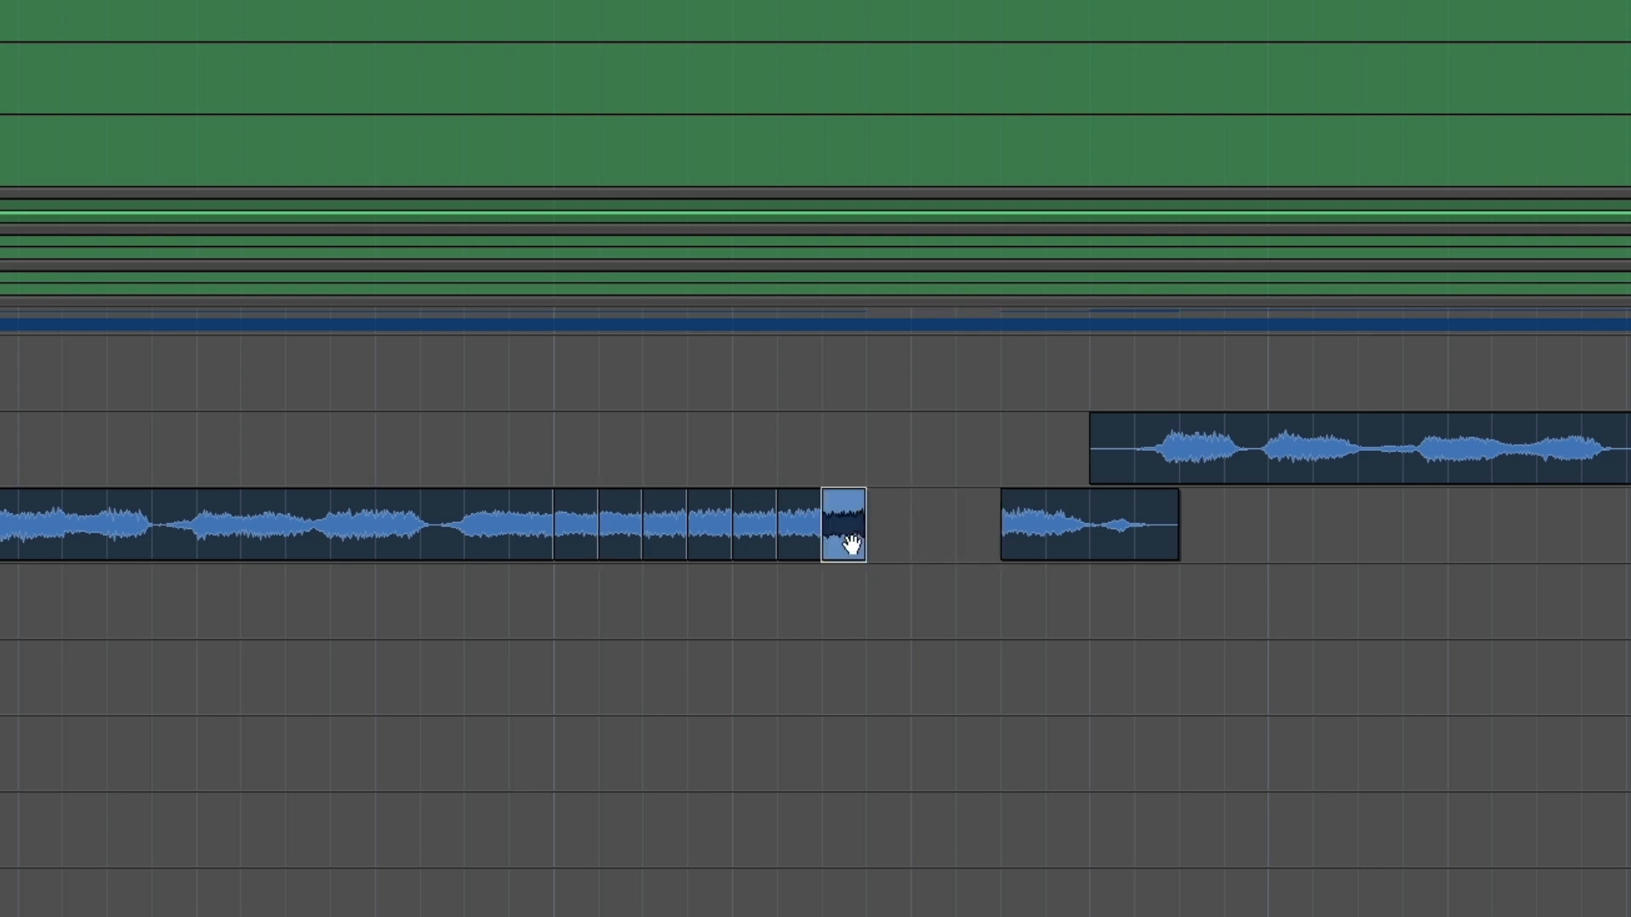
pyautogui.moveTo(852, 548); pyautogui.dragTo(932, 552)
pyautogui.moveTo(938, 553); pyautogui.dragTo(970, 554)
pyautogui.click(971, 590)
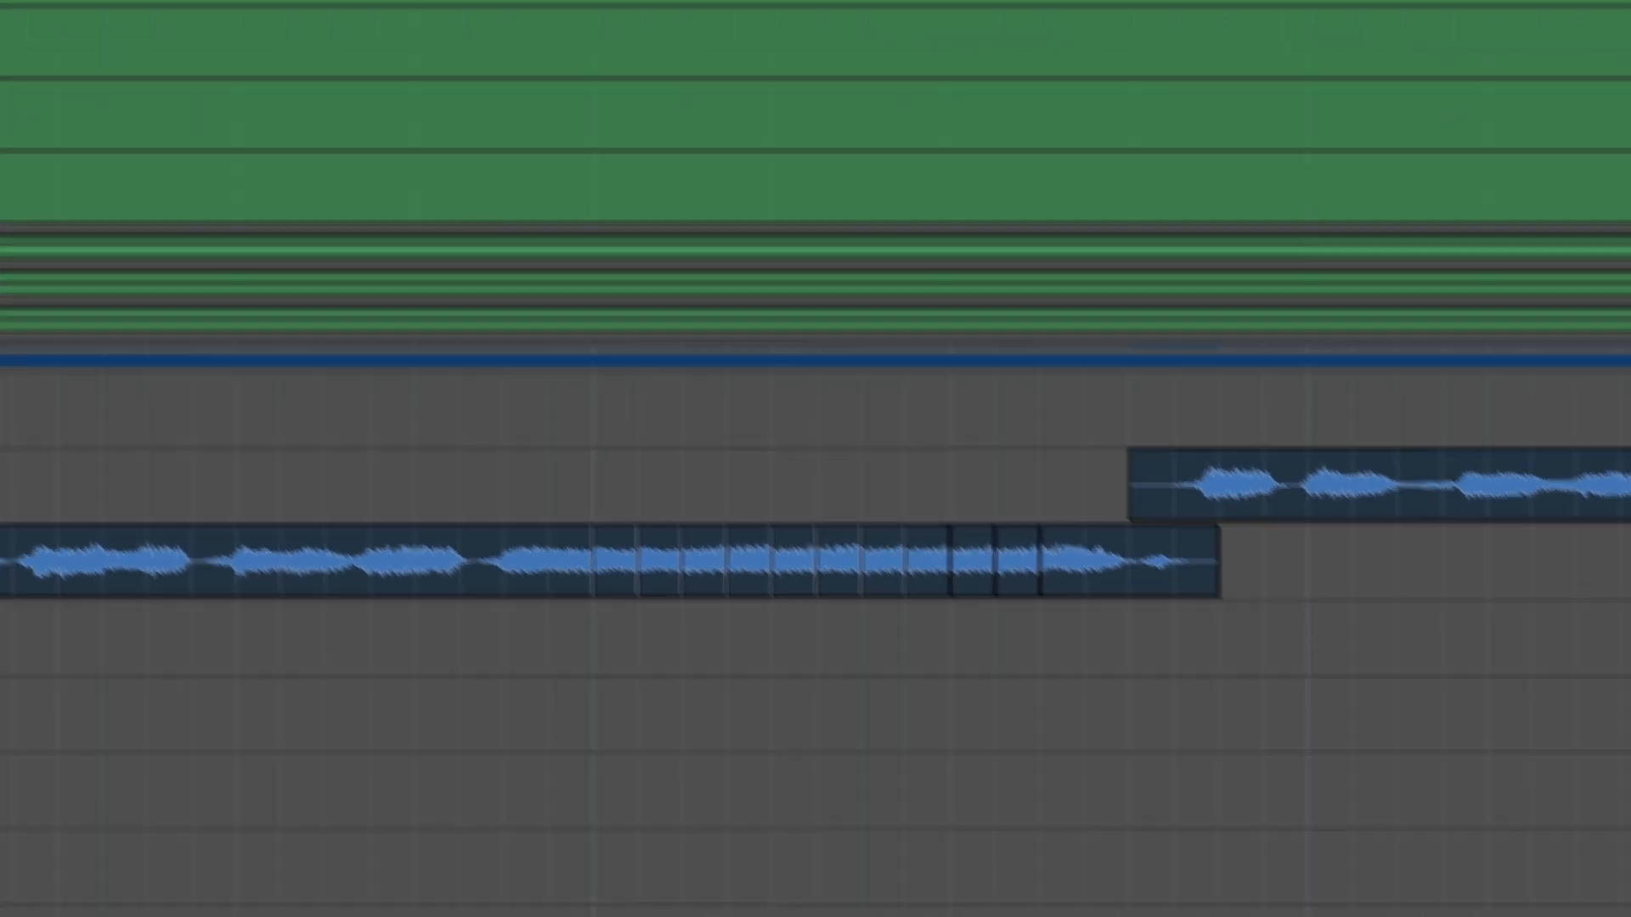
# Change the 1/16 note grid to triplet and repeat one triplet-length slice in the gap beside it, selecting the phrase for playback.
pyautogui.click(567, 96)
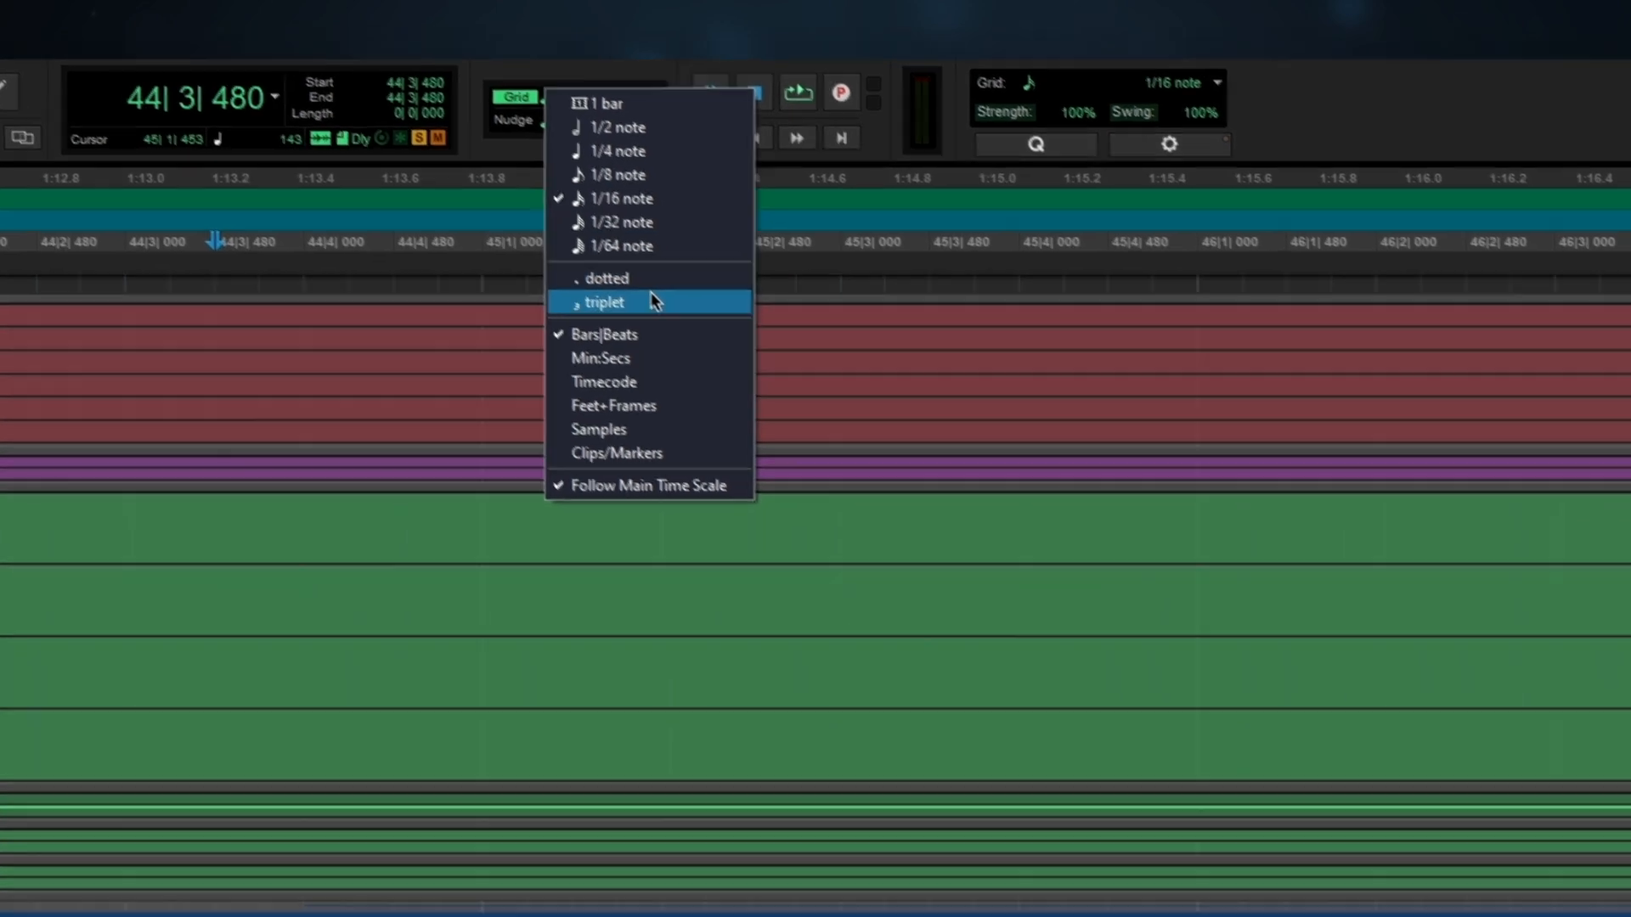
pyautogui.click(662, 312)
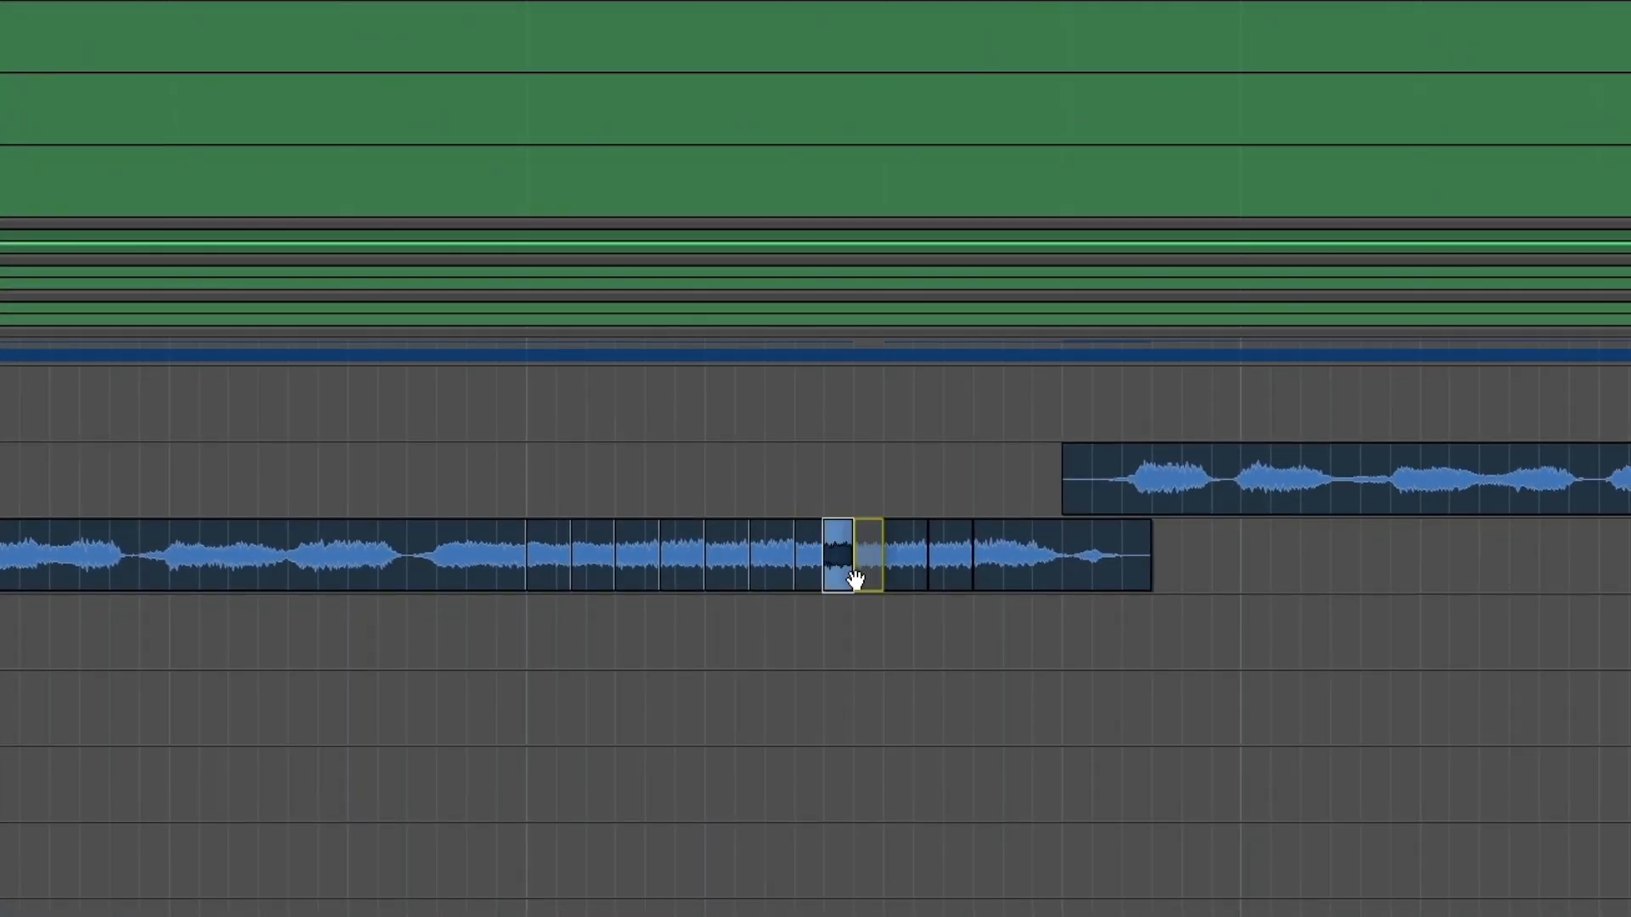
pyautogui.moveTo(855, 580); pyautogui.dragTo(856, 581)
pyautogui.moveTo(2, 580); pyautogui.dragTo(1236, 578)
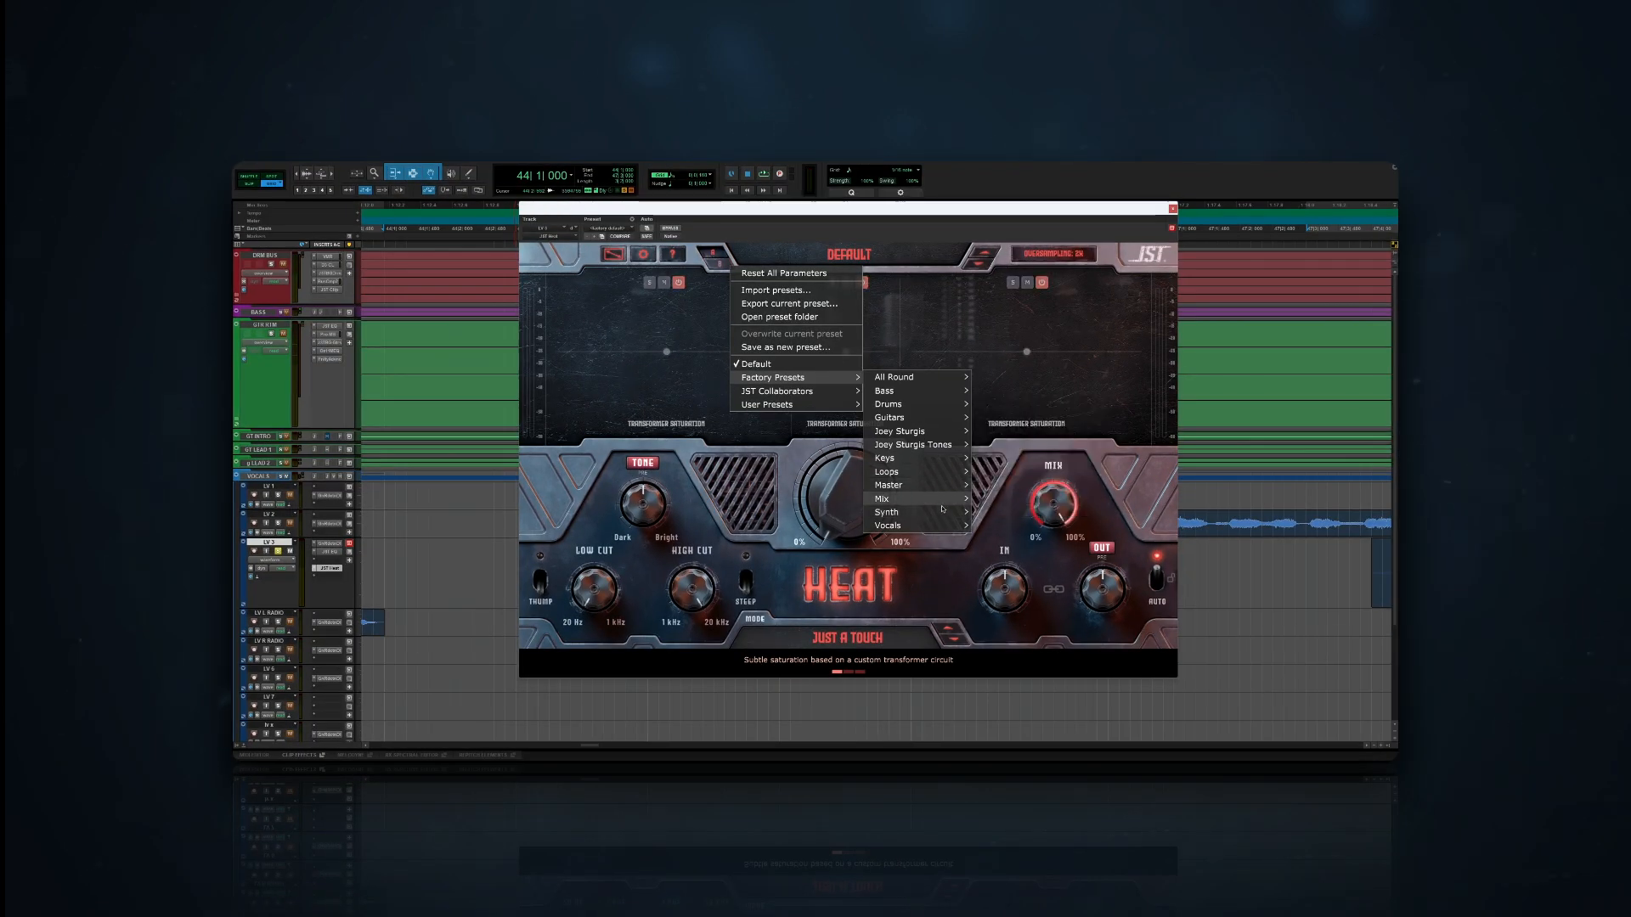
# Load the Synth factory preset Bloody Fingers in the Heat plug-in on LV 3 and audition it.
pyautogui.moveTo(942, 507)
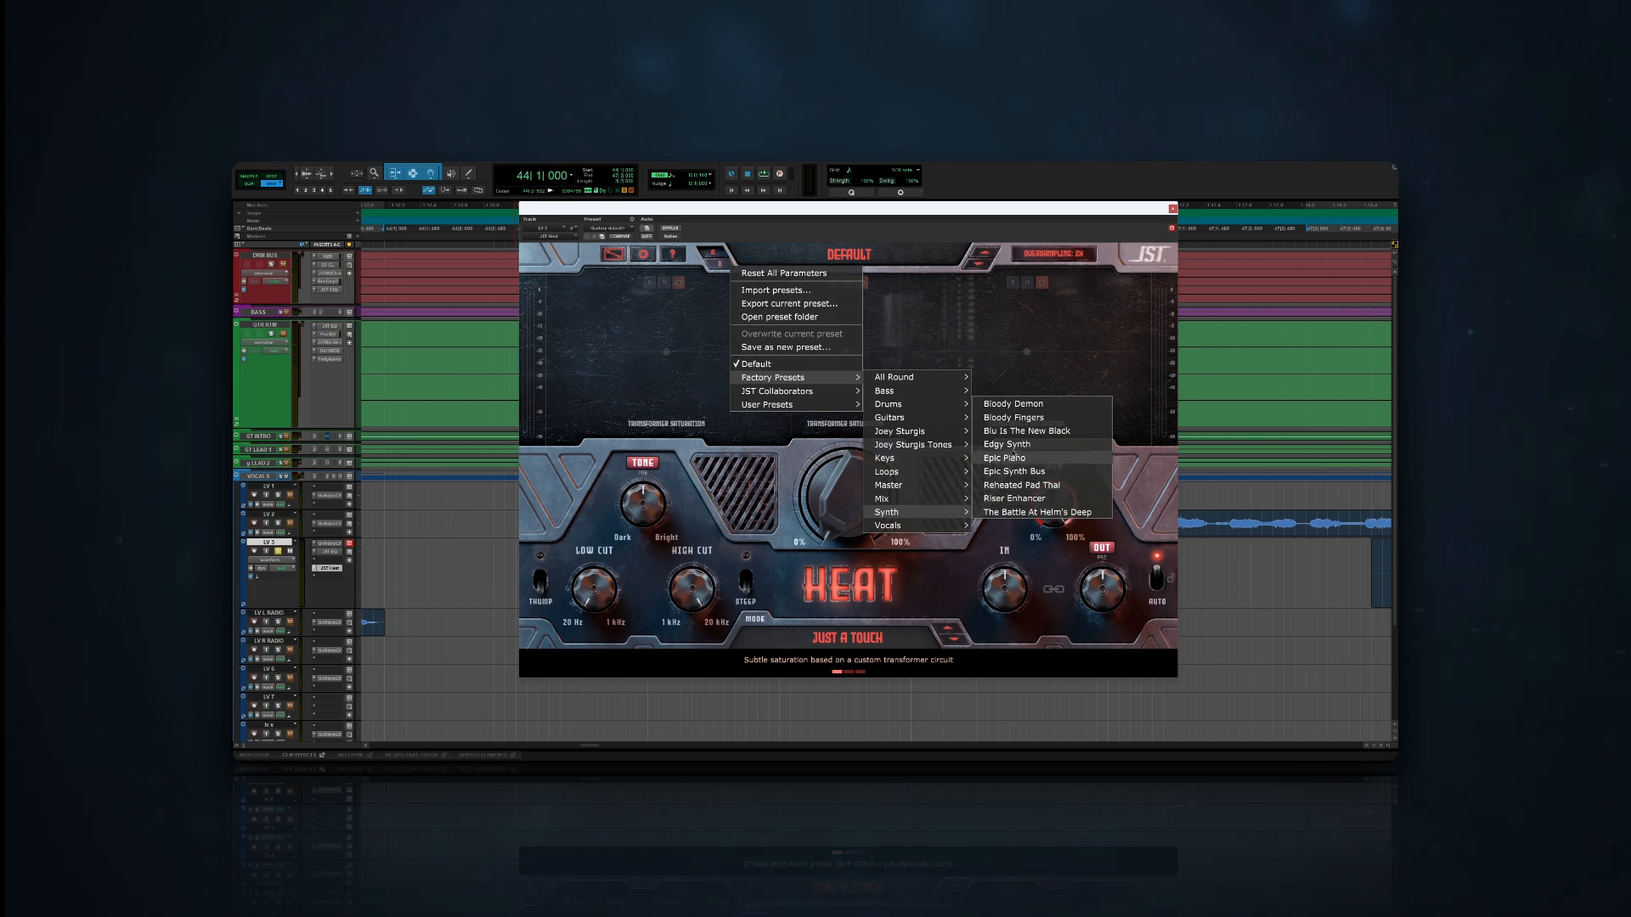
pyautogui.click(1022, 420)
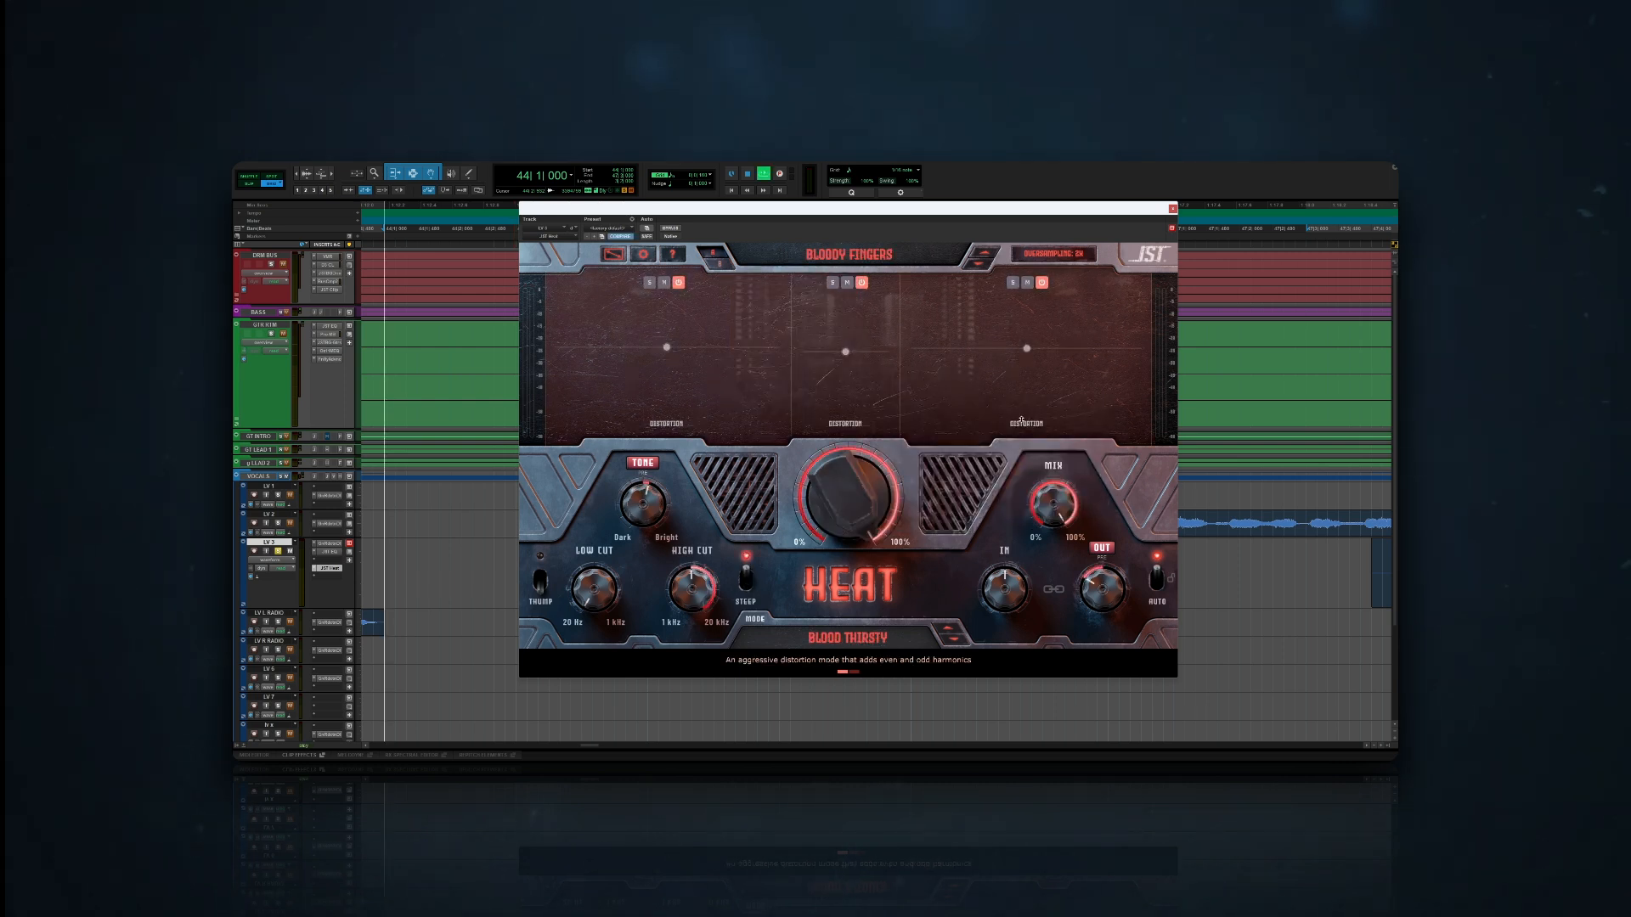
pyautogui.press('space')
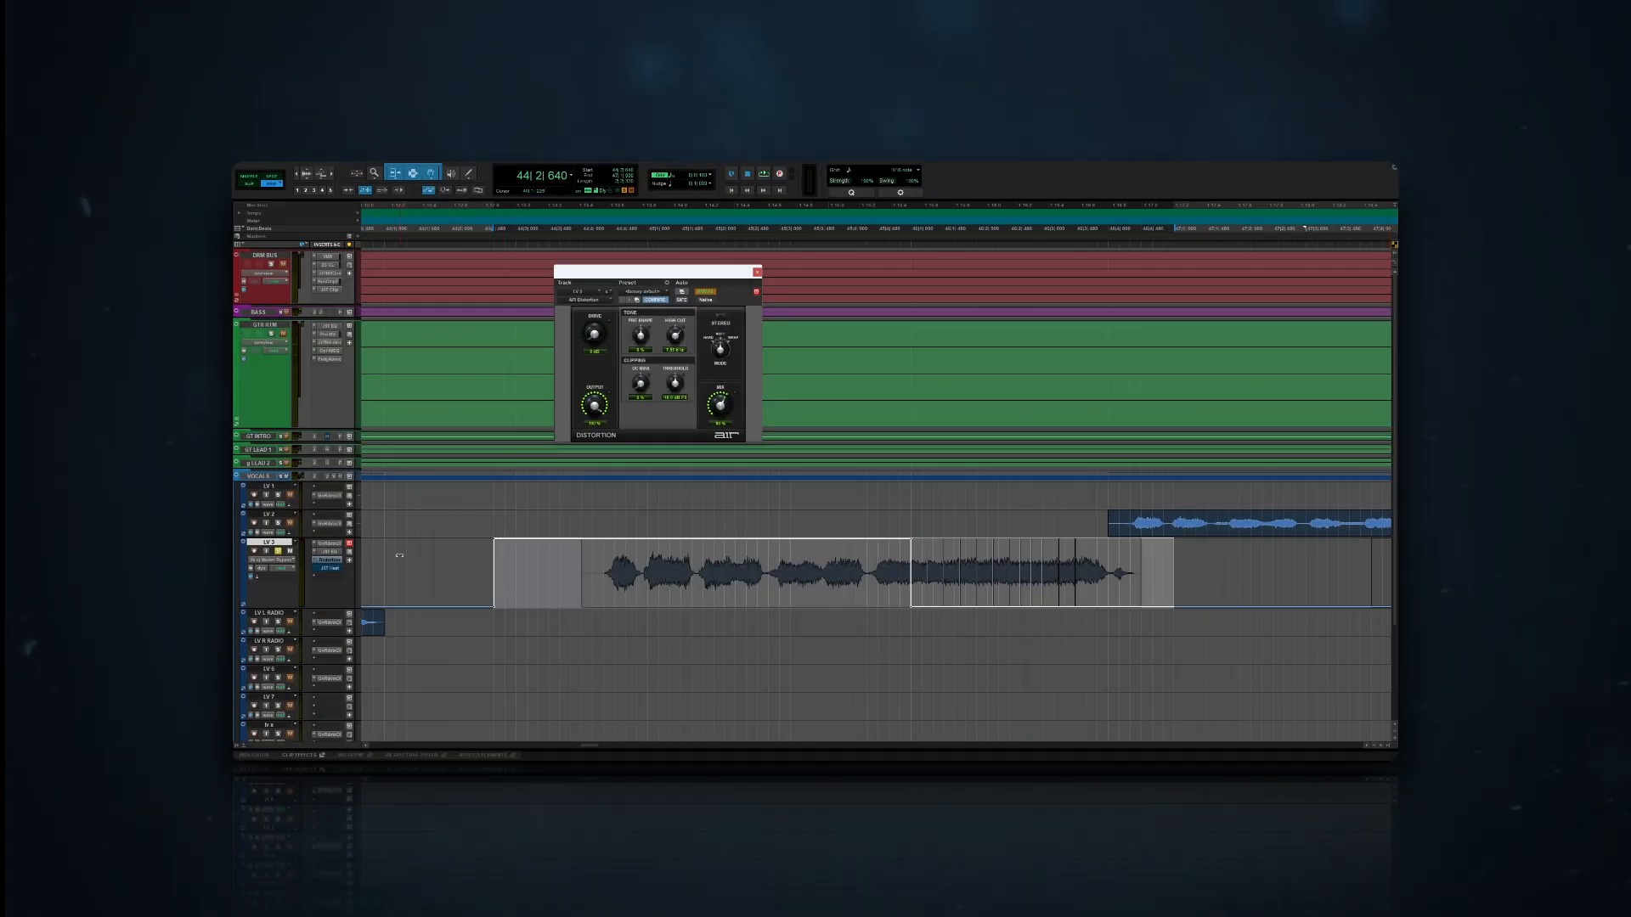
# Select the whole phrase on LV 3 and adjust Pixelator's Sample Divider during playback.
pyautogui.moveTo(398, 557); pyautogui.dragTo(1297, 567)
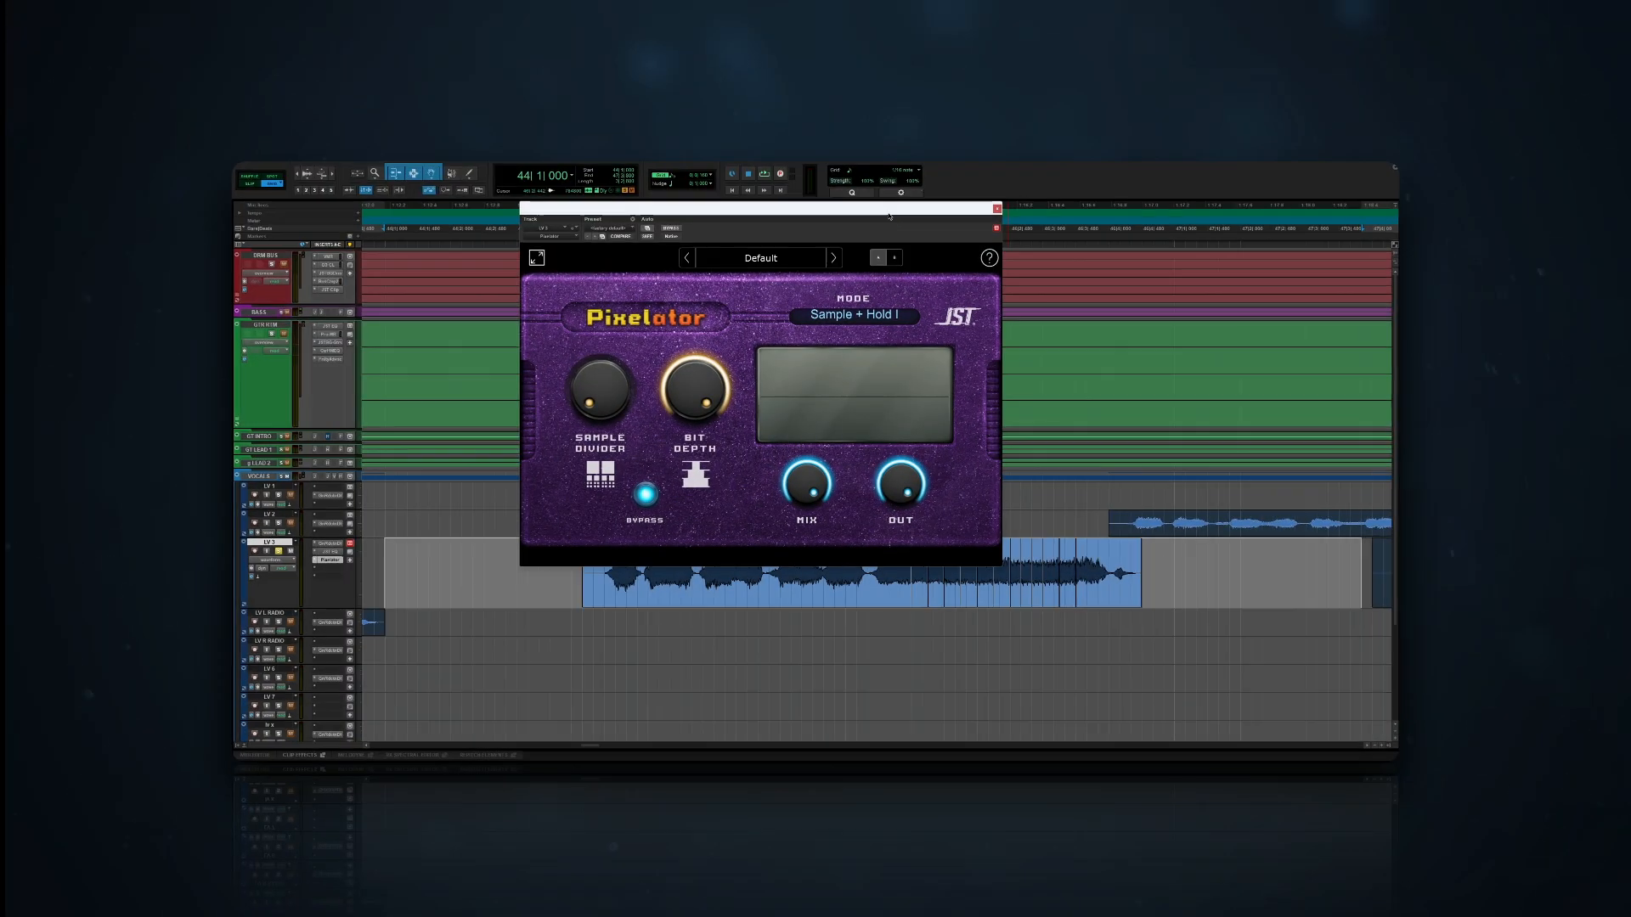
pyautogui.moveTo(892, 251); pyautogui.dragTo(946, 176)
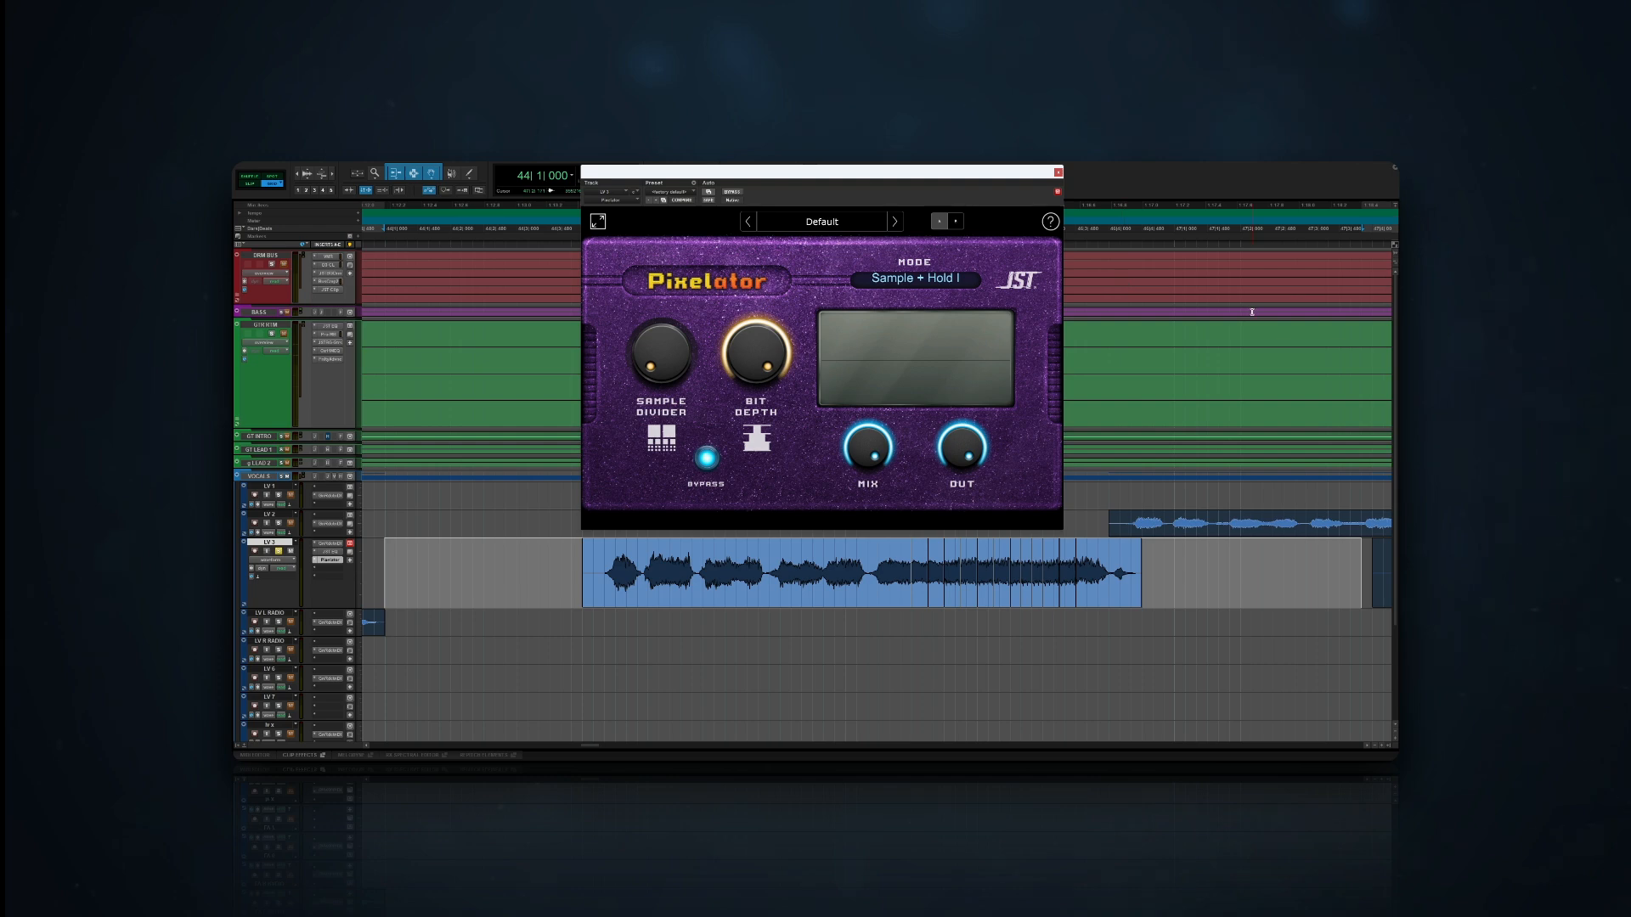
pyautogui.press('space')
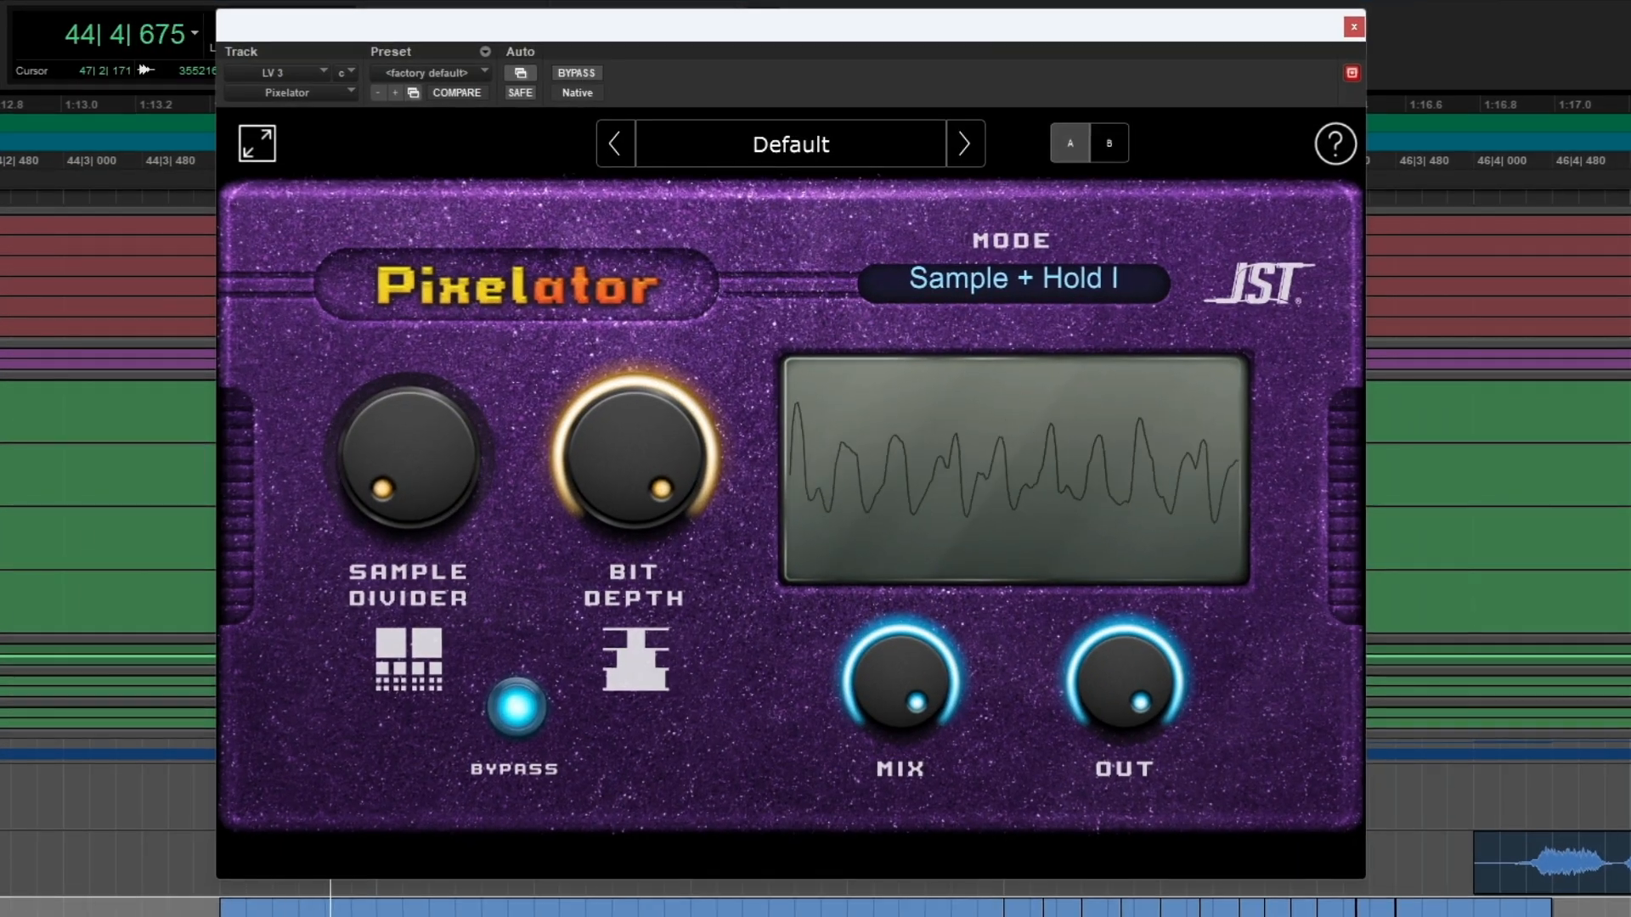
pyautogui.moveTo(409, 456); pyautogui.dragTo(409, 406)
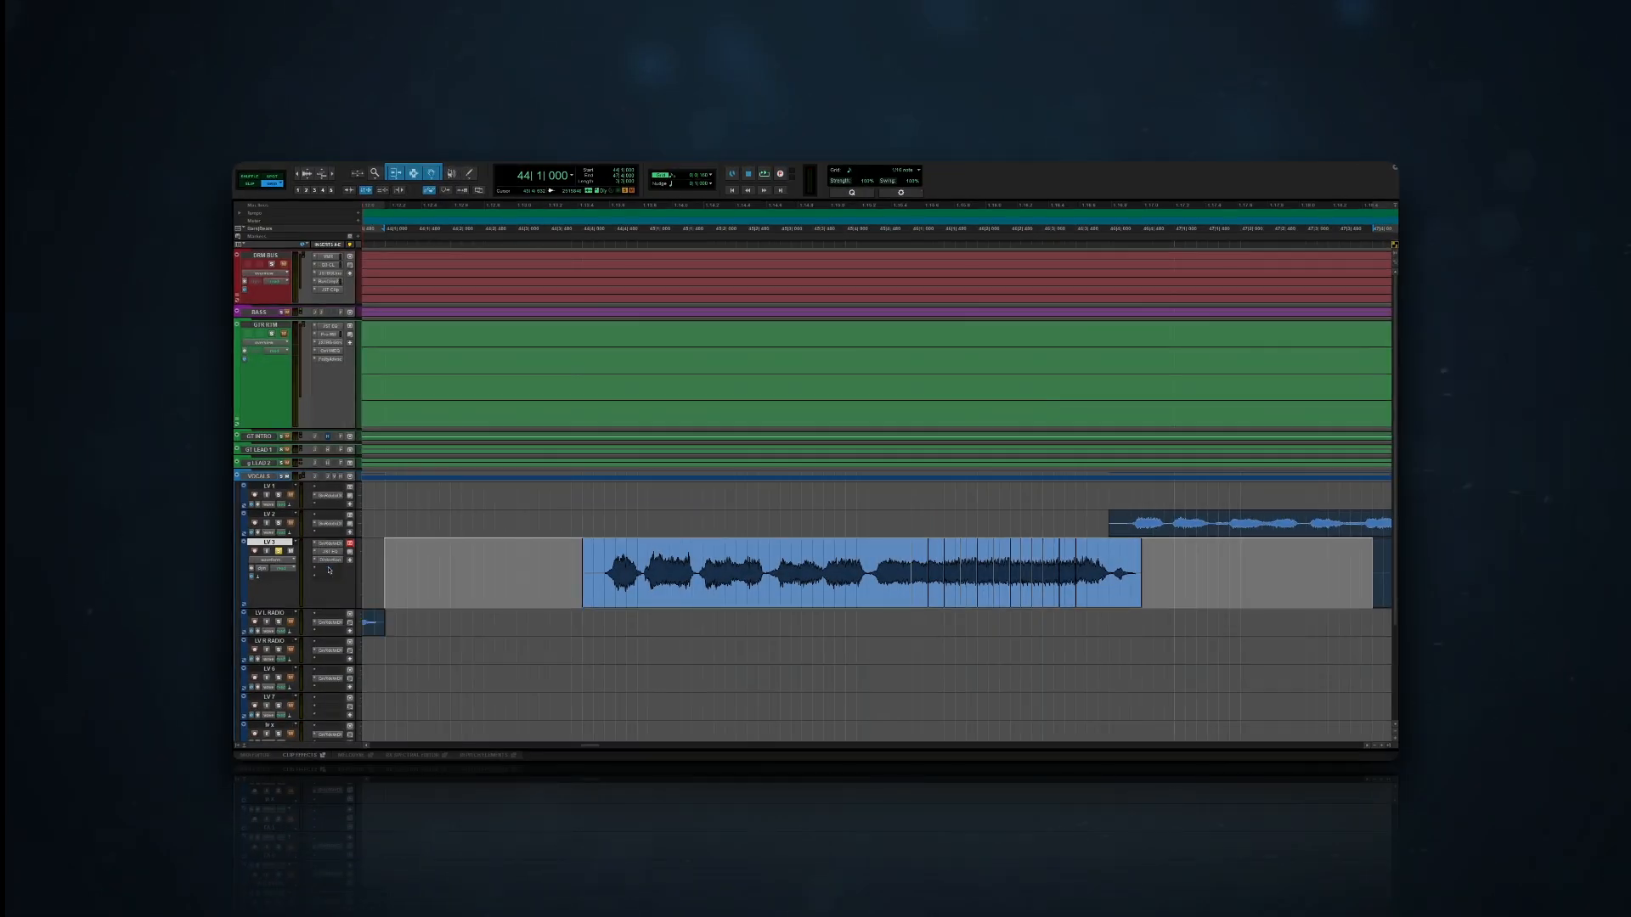
# Search the plug-ins for "pitch" and insert kHs Pitch Shifter in the next free slot of LV 3.
pyautogui.click(329, 570)
pyautogui.write('pitch')
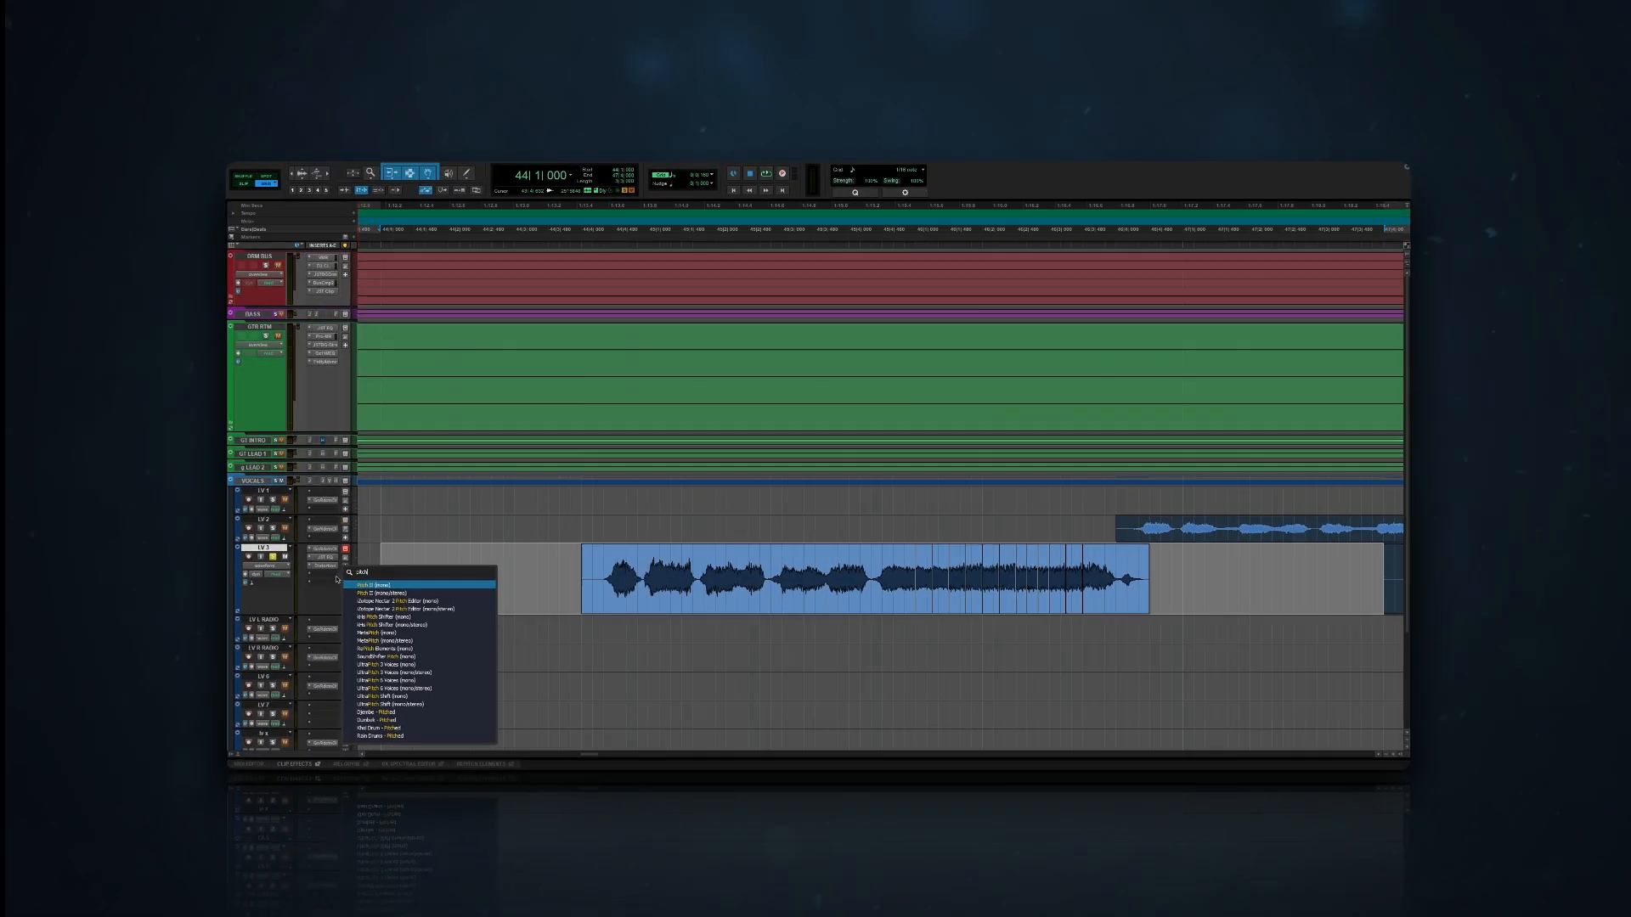
pyautogui.click(397, 610)
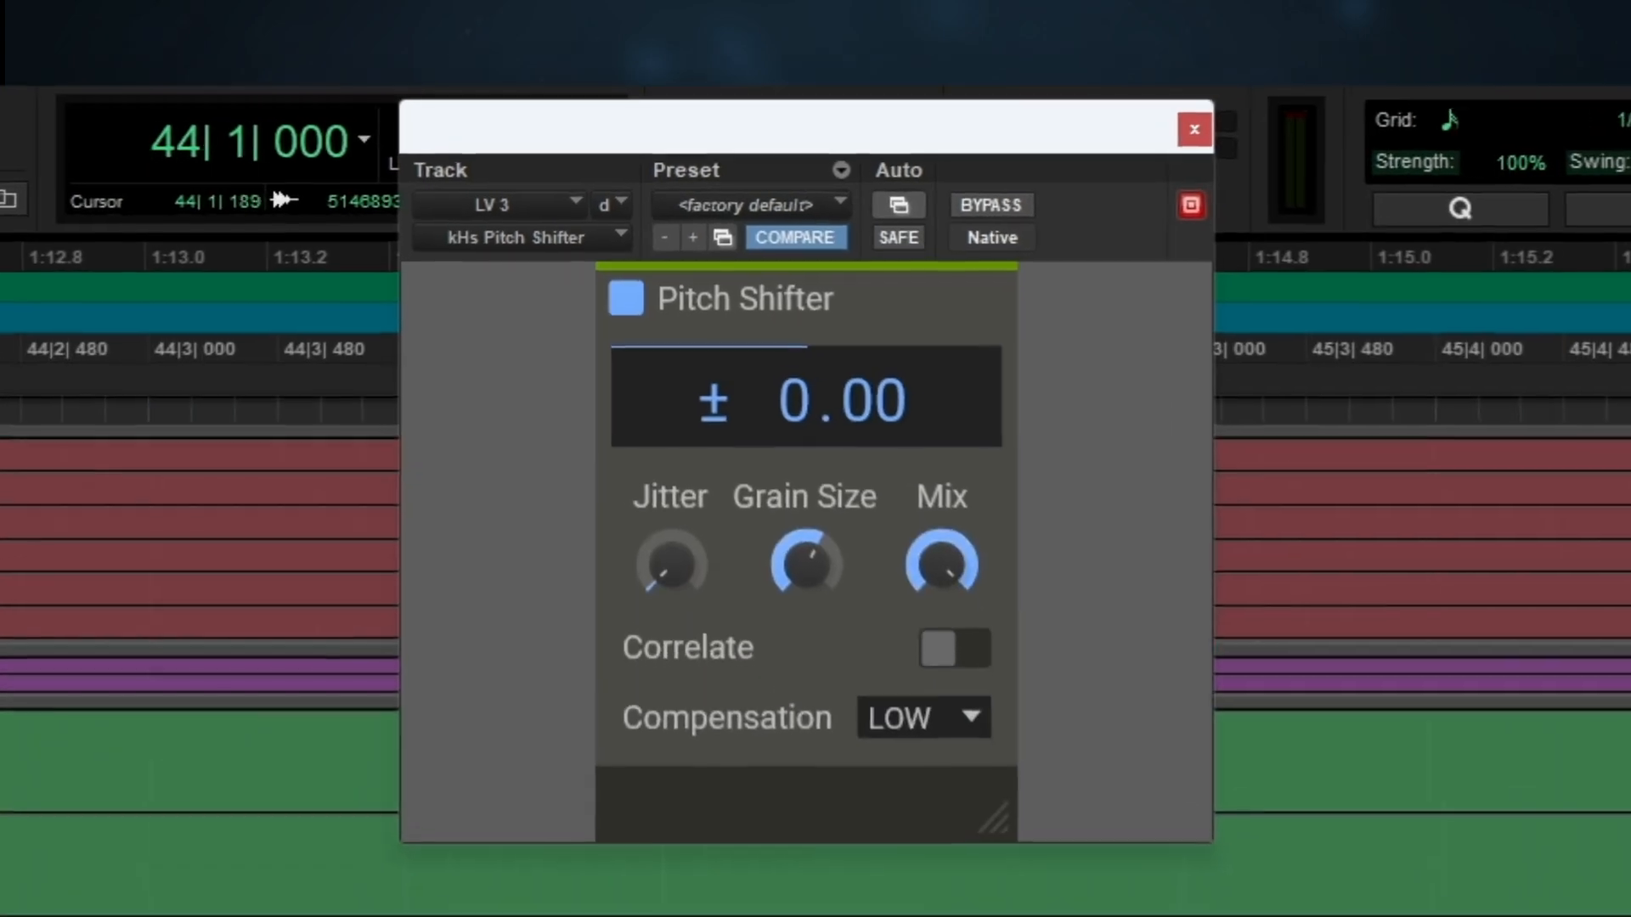
# Enable automation for the Pitch parameter of kHs Pitch Shifter.
pyautogui.click(899, 205)
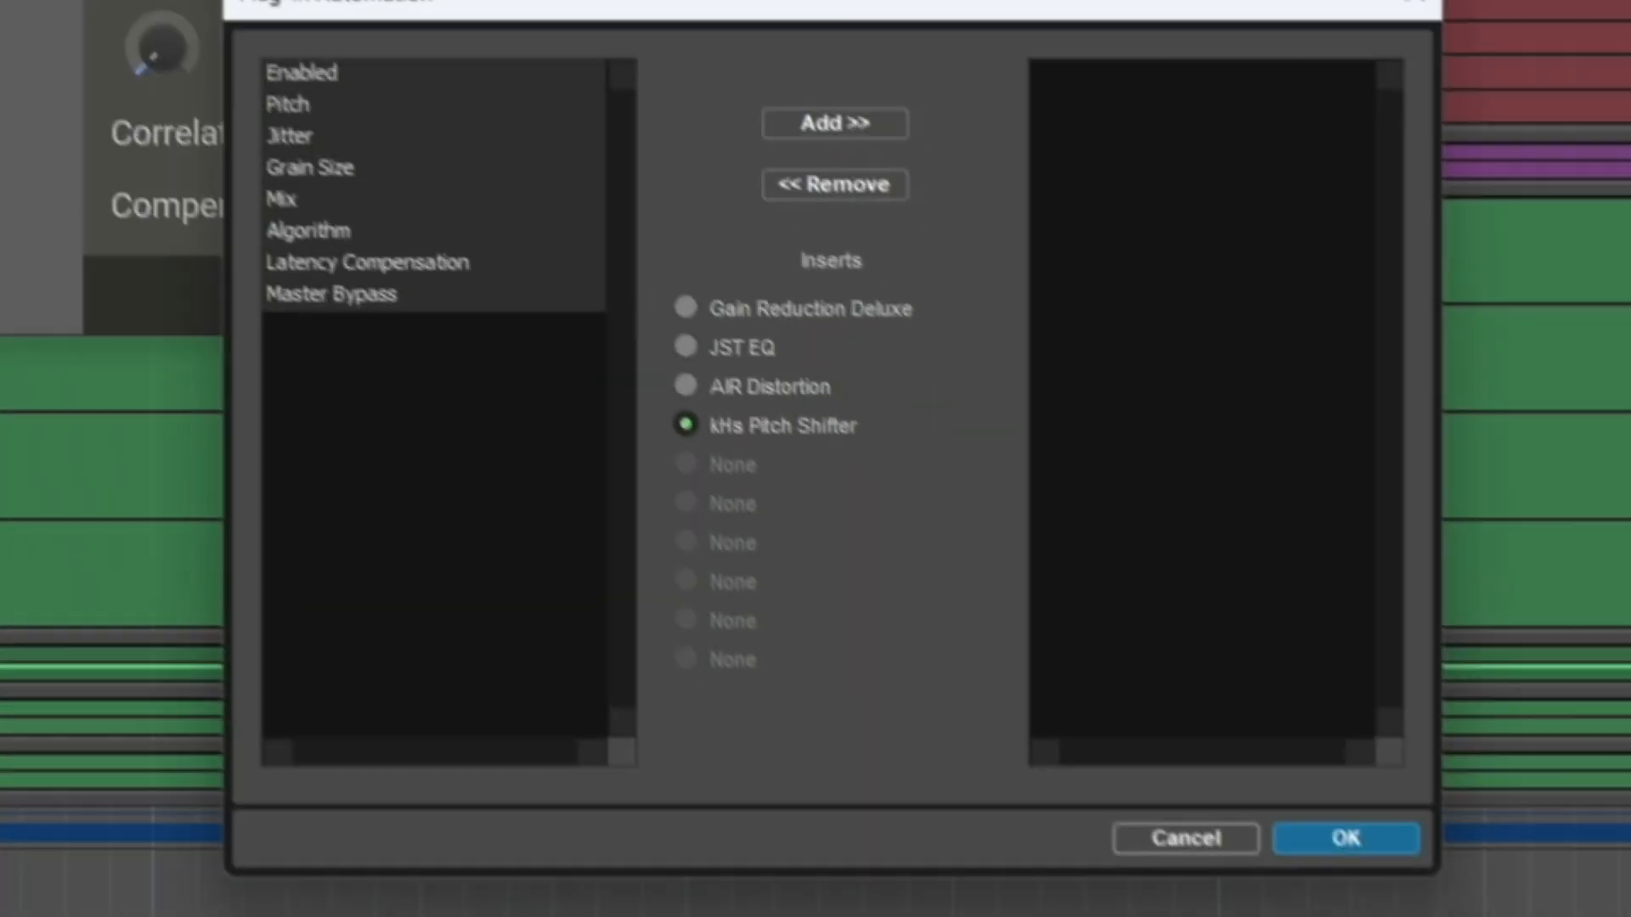
pyautogui.doubleClick(338, 87)
pyautogui.click(1352, 820)
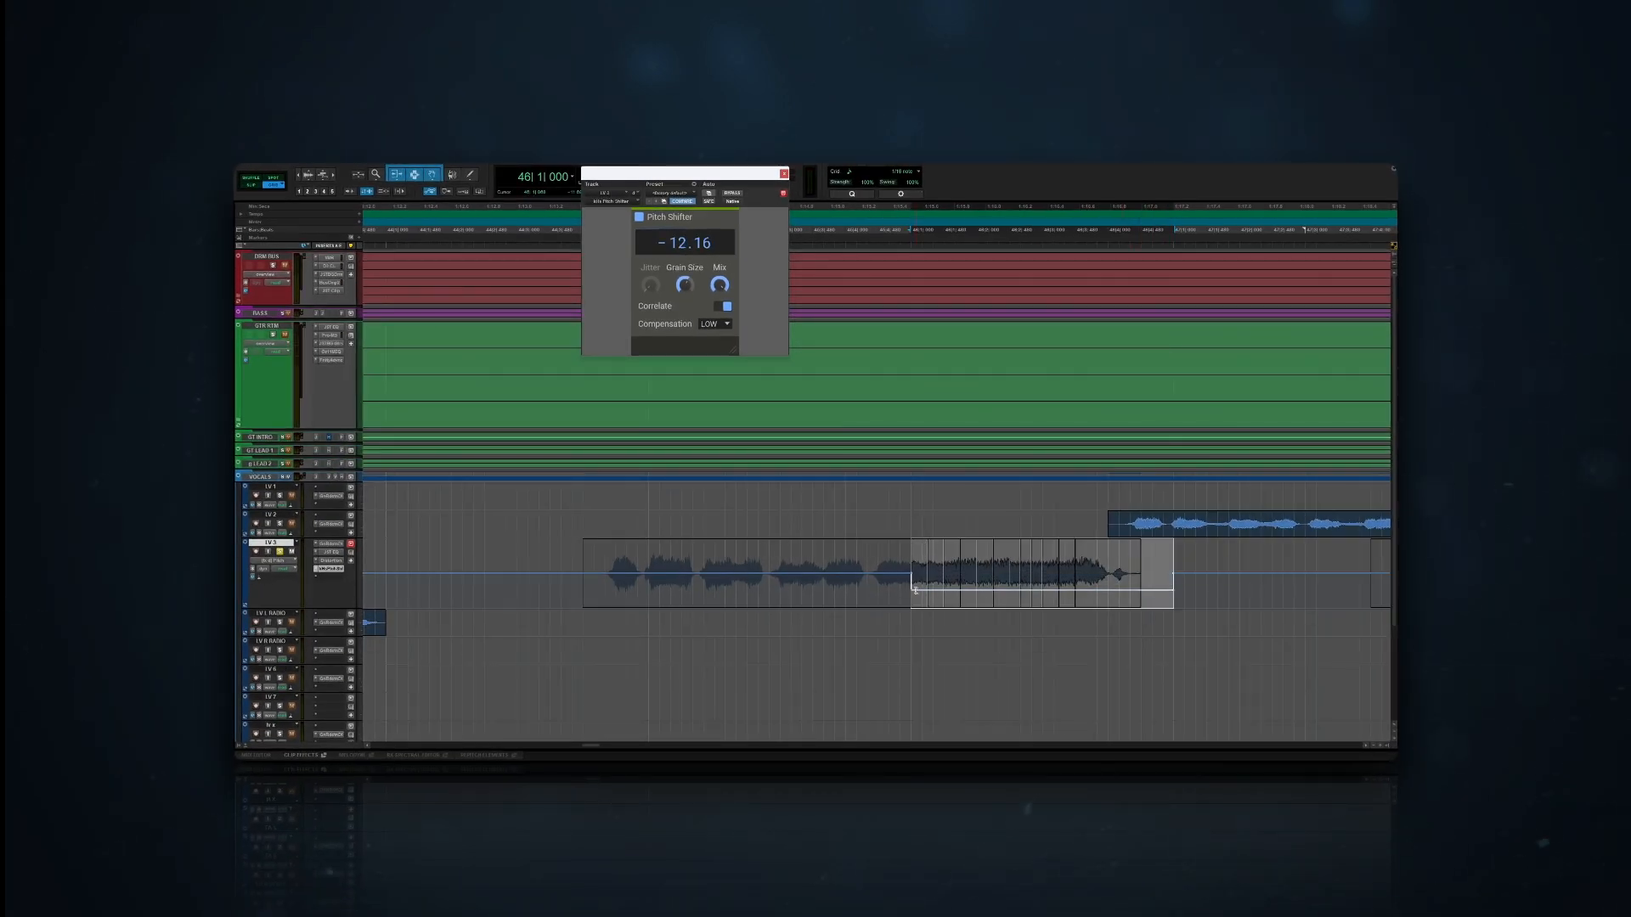
# Shape LV 3's pitch automation into a straight downward ramp from the held note to the end of the phrase.
pyautogui.moveTo(583, 594); pyautogui.dragTo(1164, 605)
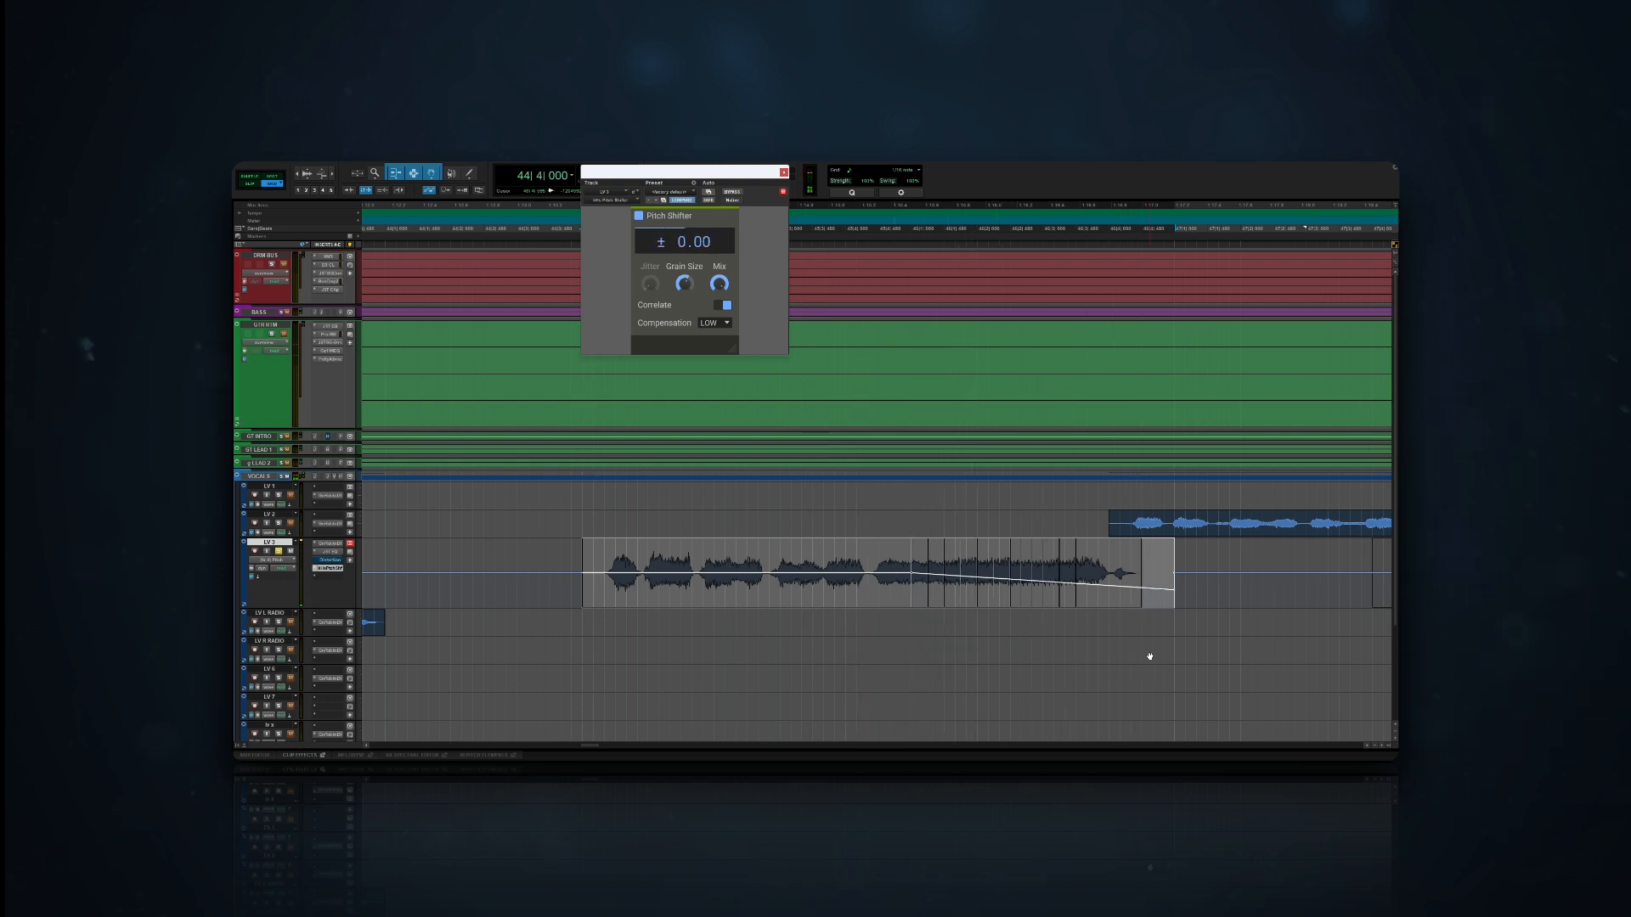
pyautogui.click(1177, 594)
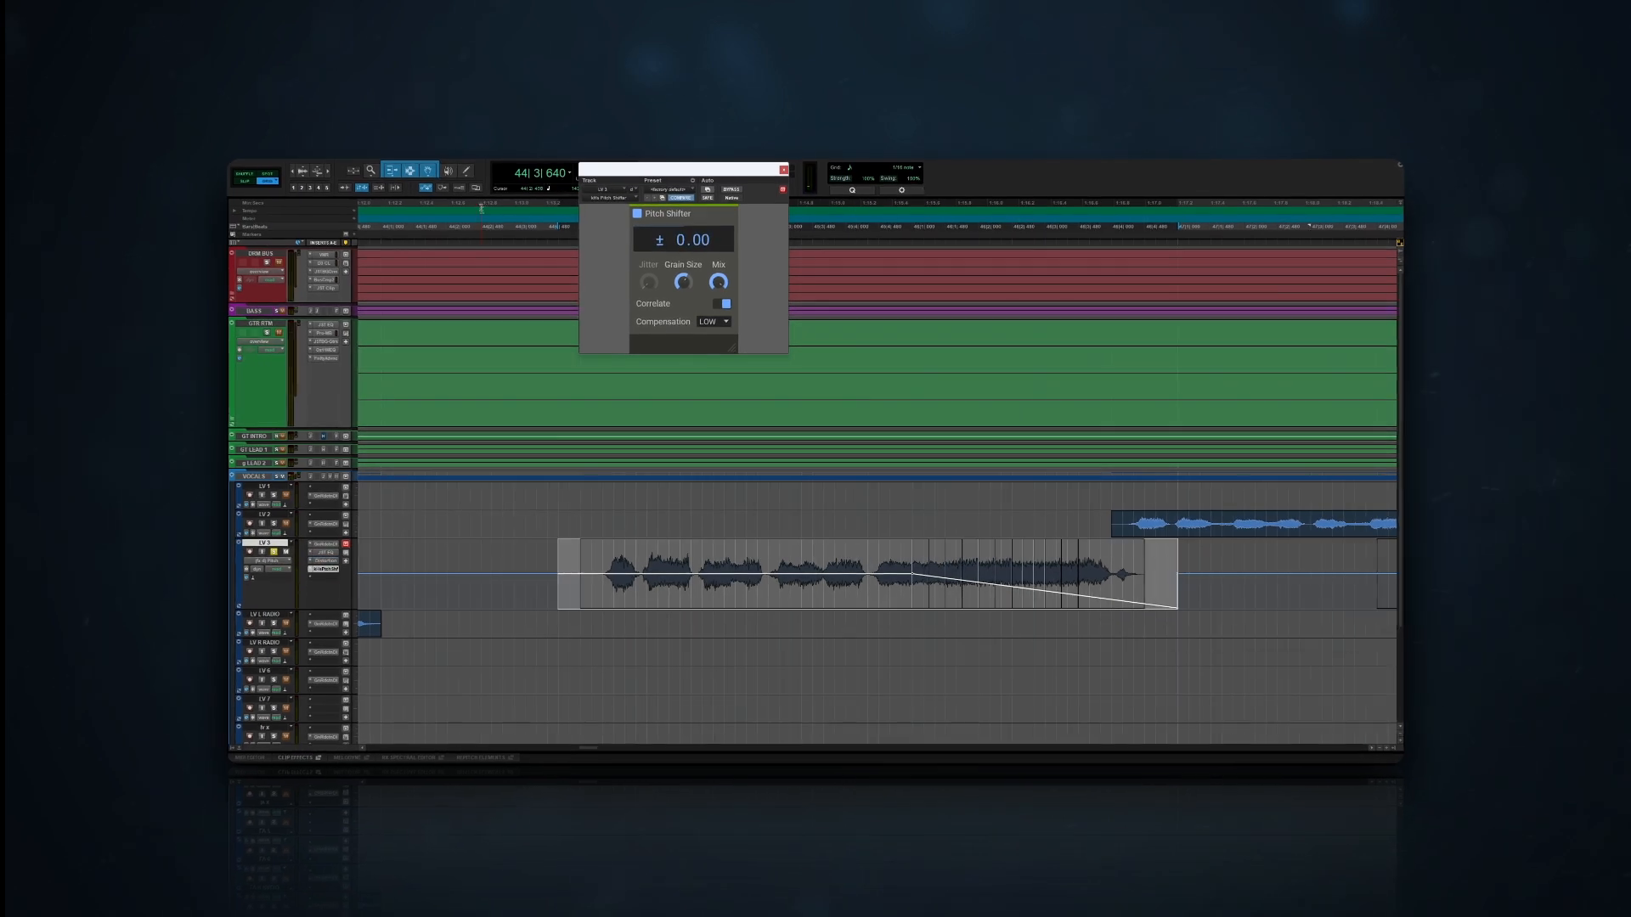
# Draw a freehand downward pitch curve over the held note with the Pencil tool, redraw it with a steeper ending, and audition it.
pyautogui.click(469, 173)
pyautogui.moveTo(913, 576); pyautogui.dragTo(1144, 613)
pyautogui.press('space')
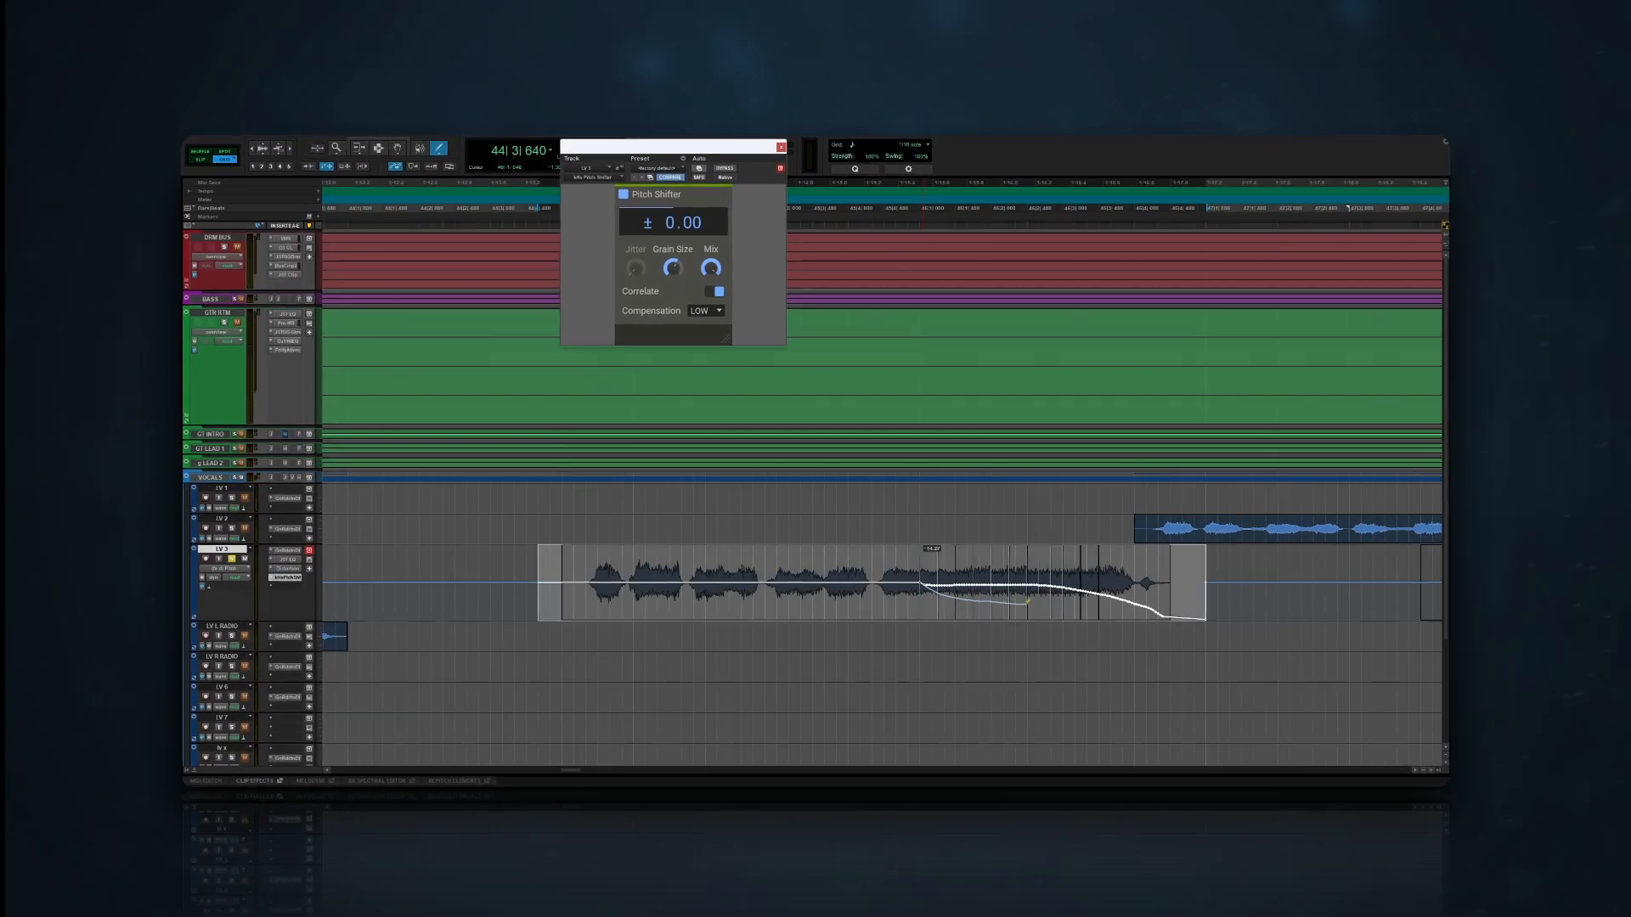
pyautogui.moveTo(919, 582); pyautogui.dragTo(1127, 602)
pyautogui.press('space')
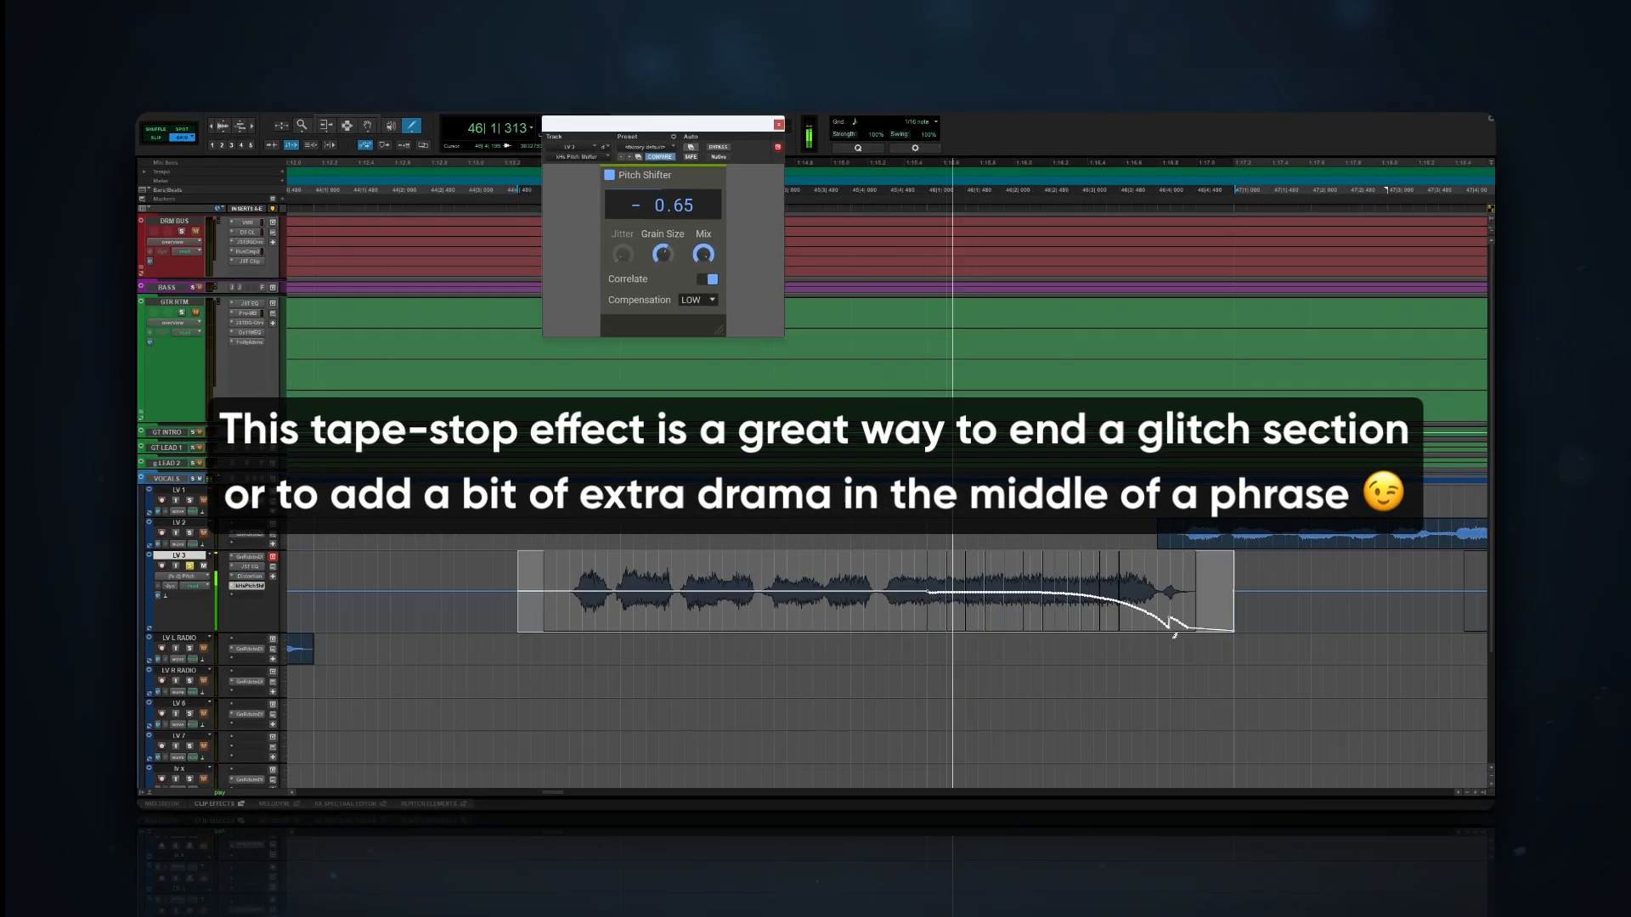
# Return LV 3 to the waveform view and delete the eighth-note slice before the last cut in the held note.
pyautogui.click(178, 582)
pyautogui.click(197, 638)
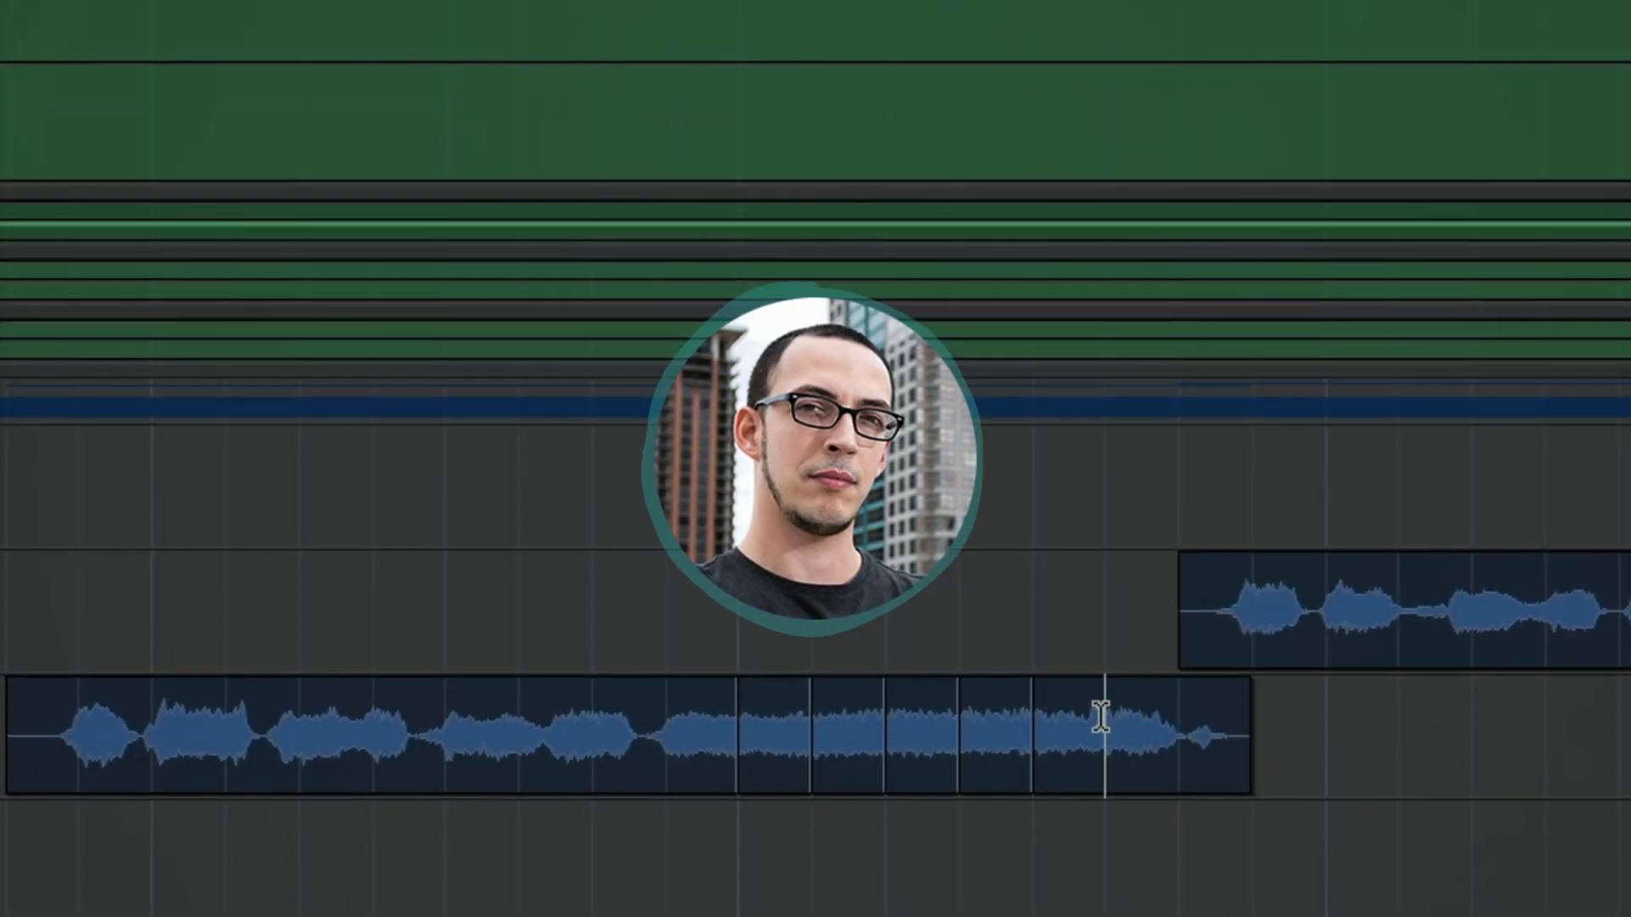
pyautogui.click(1060, 764)
pyautogui.press('Delete')
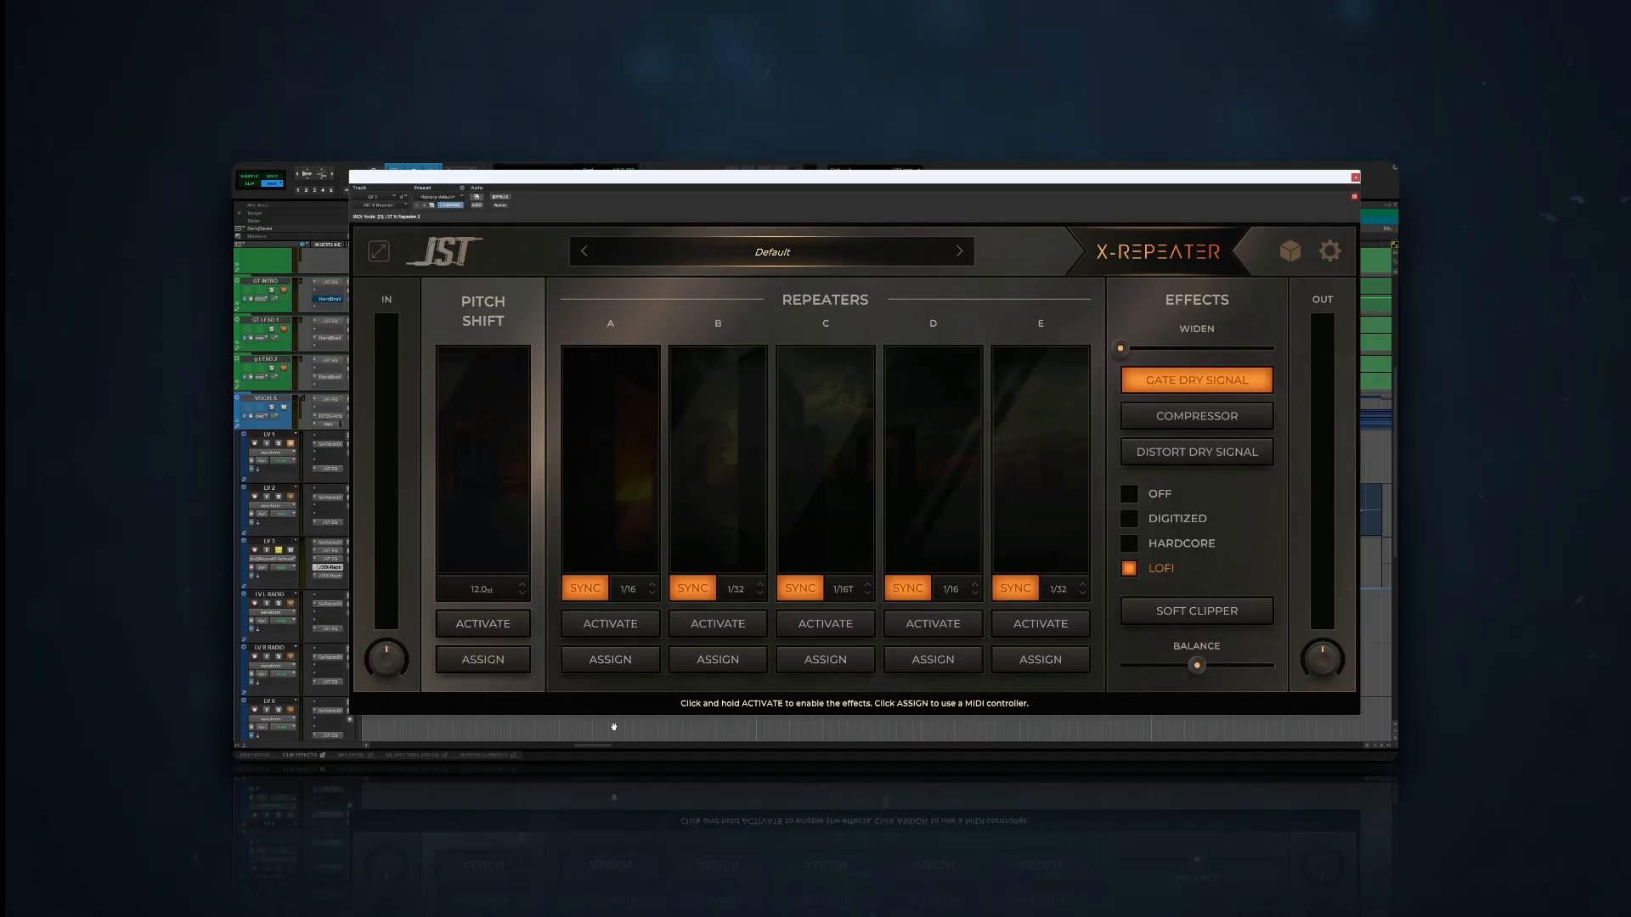
# Open X-Repeater on LV 3 and audition the vocal with its automated repeaters and Widen effect.
pyautogui.press('space')
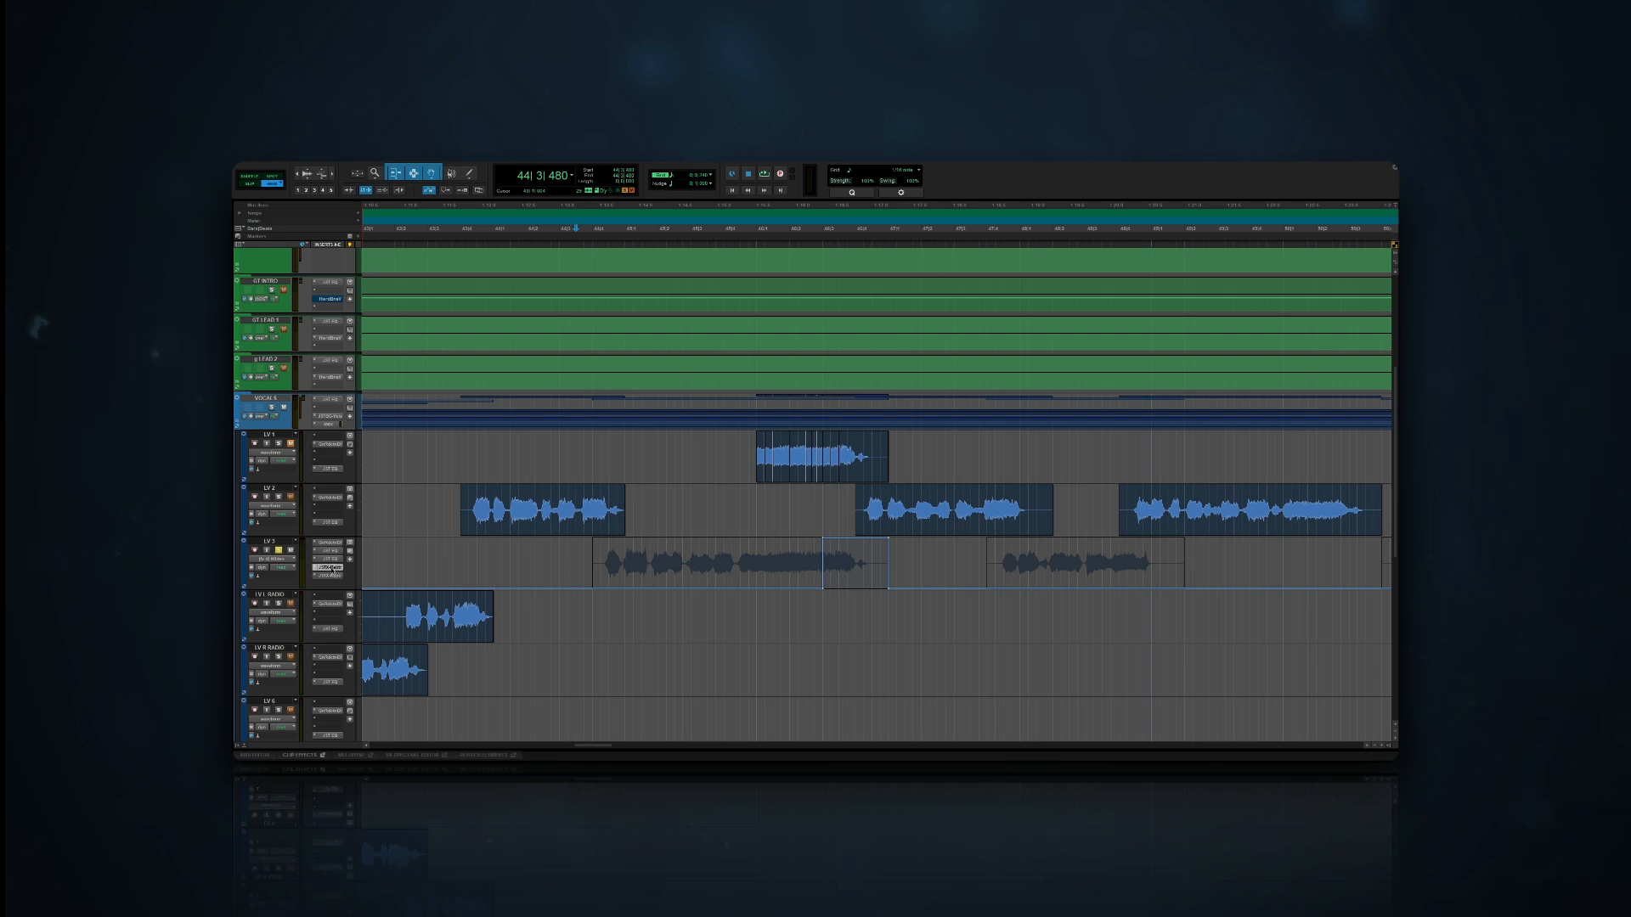
pyautogui.click(331, 567)
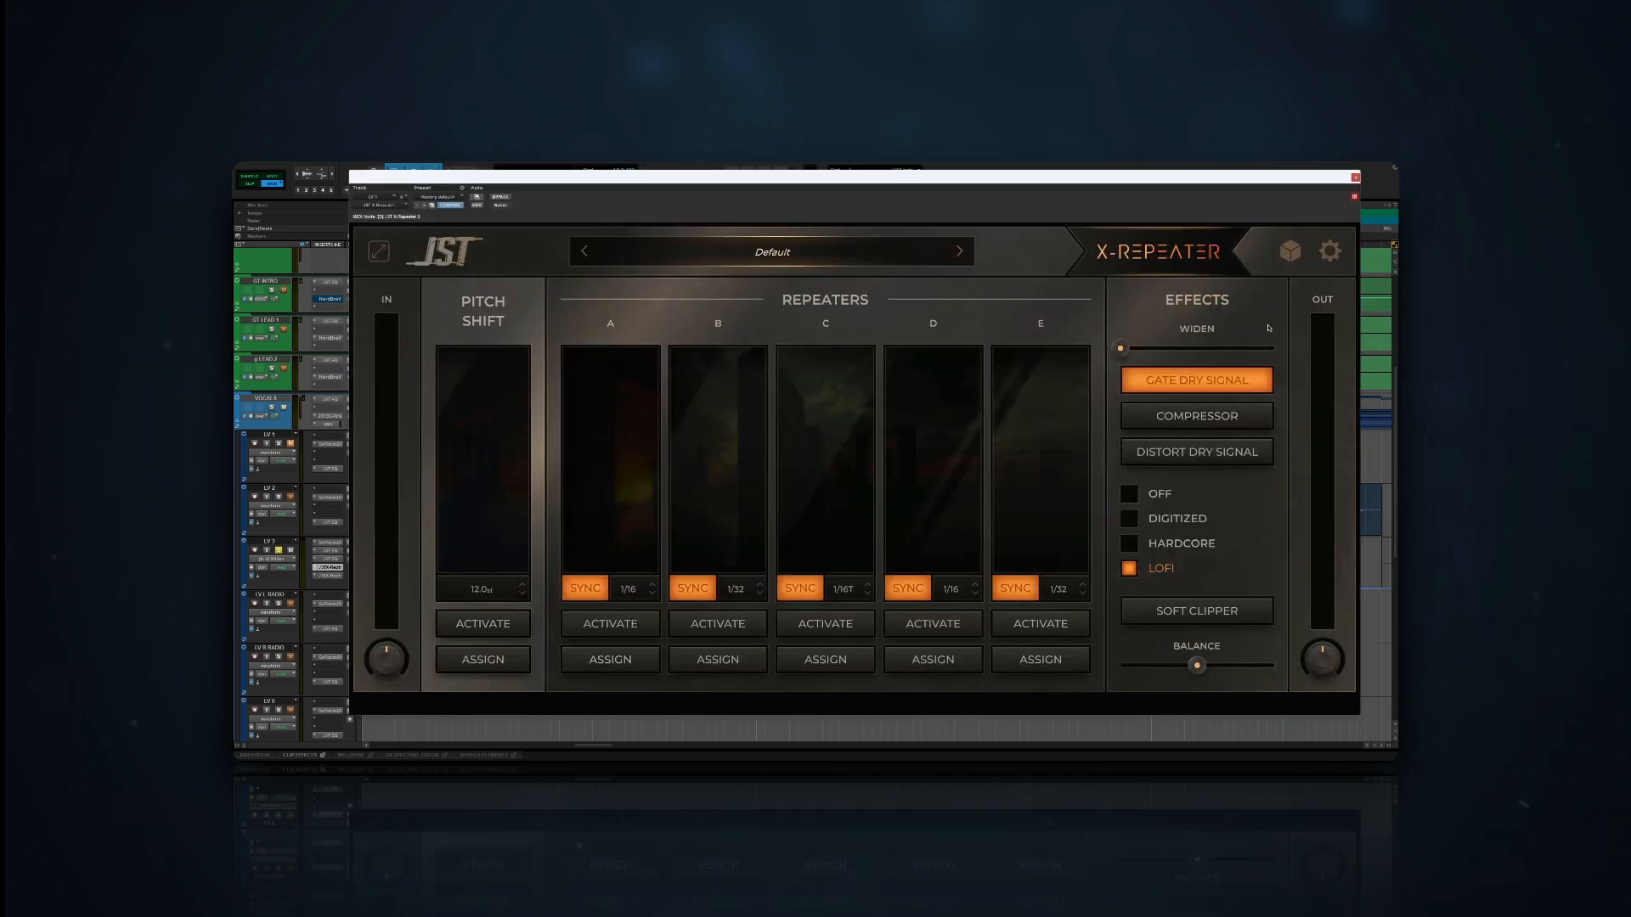
pyautogui.press('space')
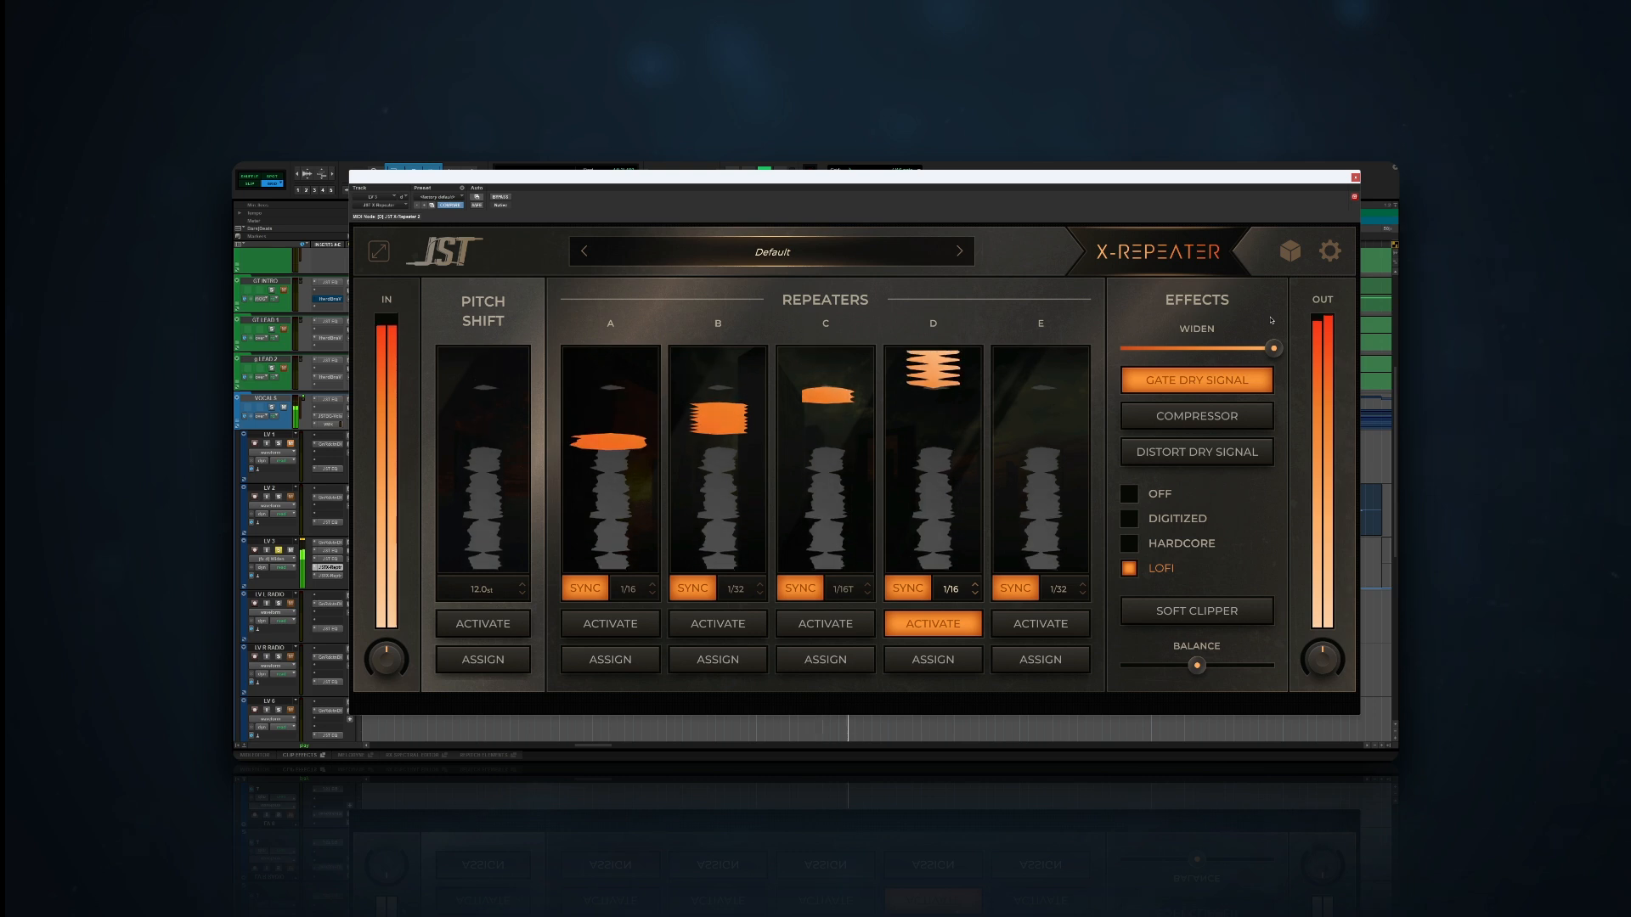
pyautogui.press('space')
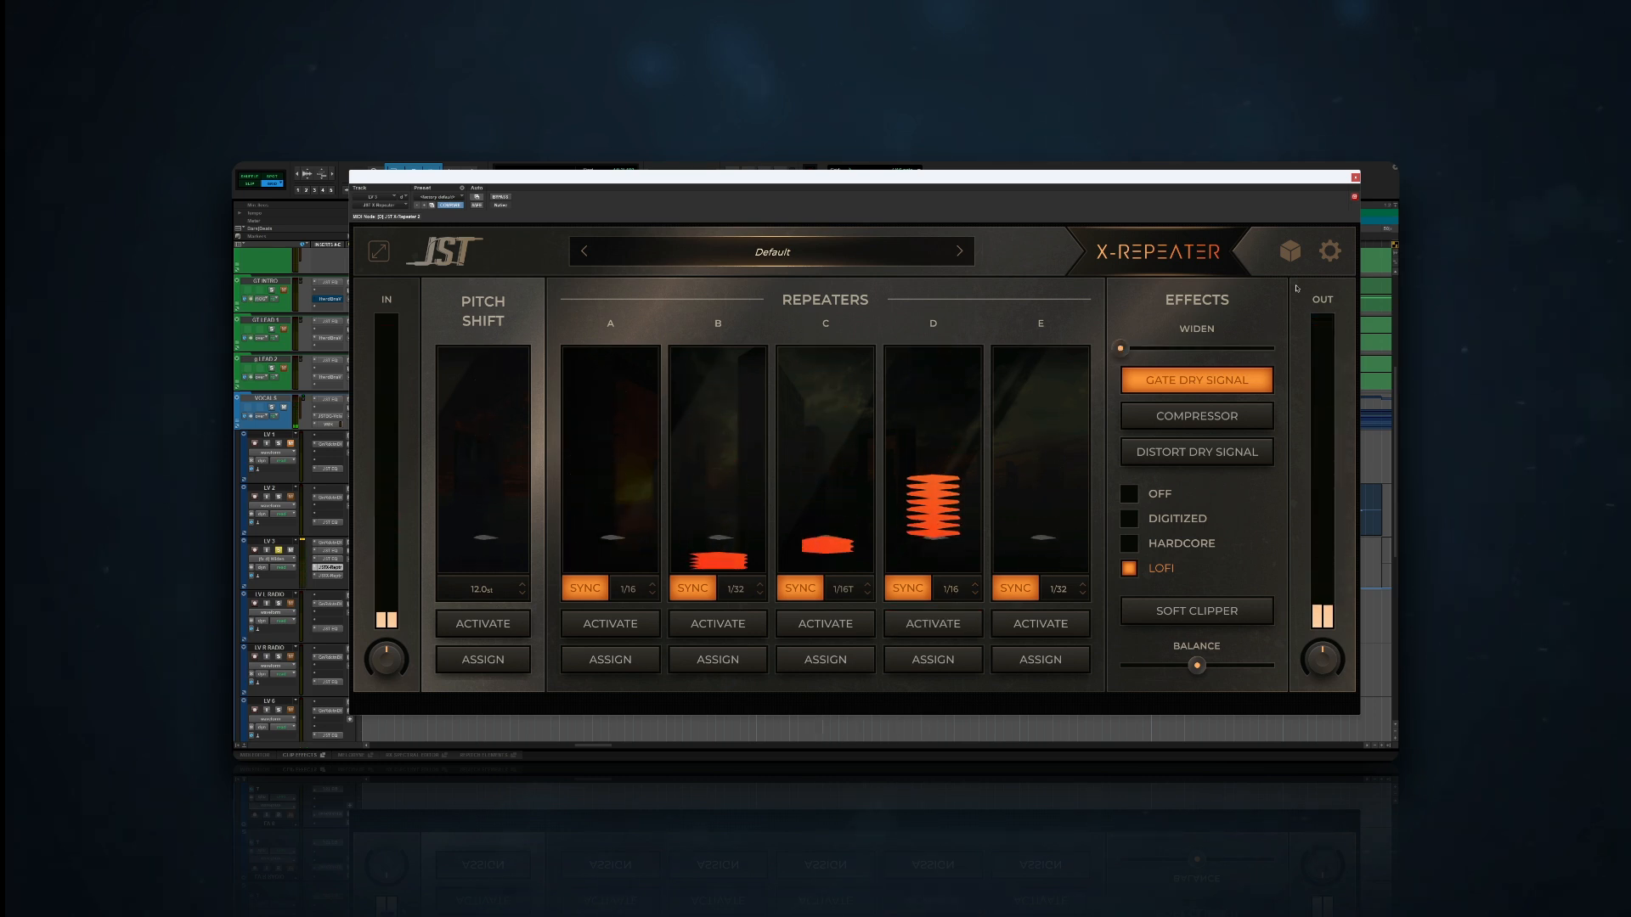
pyautogui.click(1355, 178)
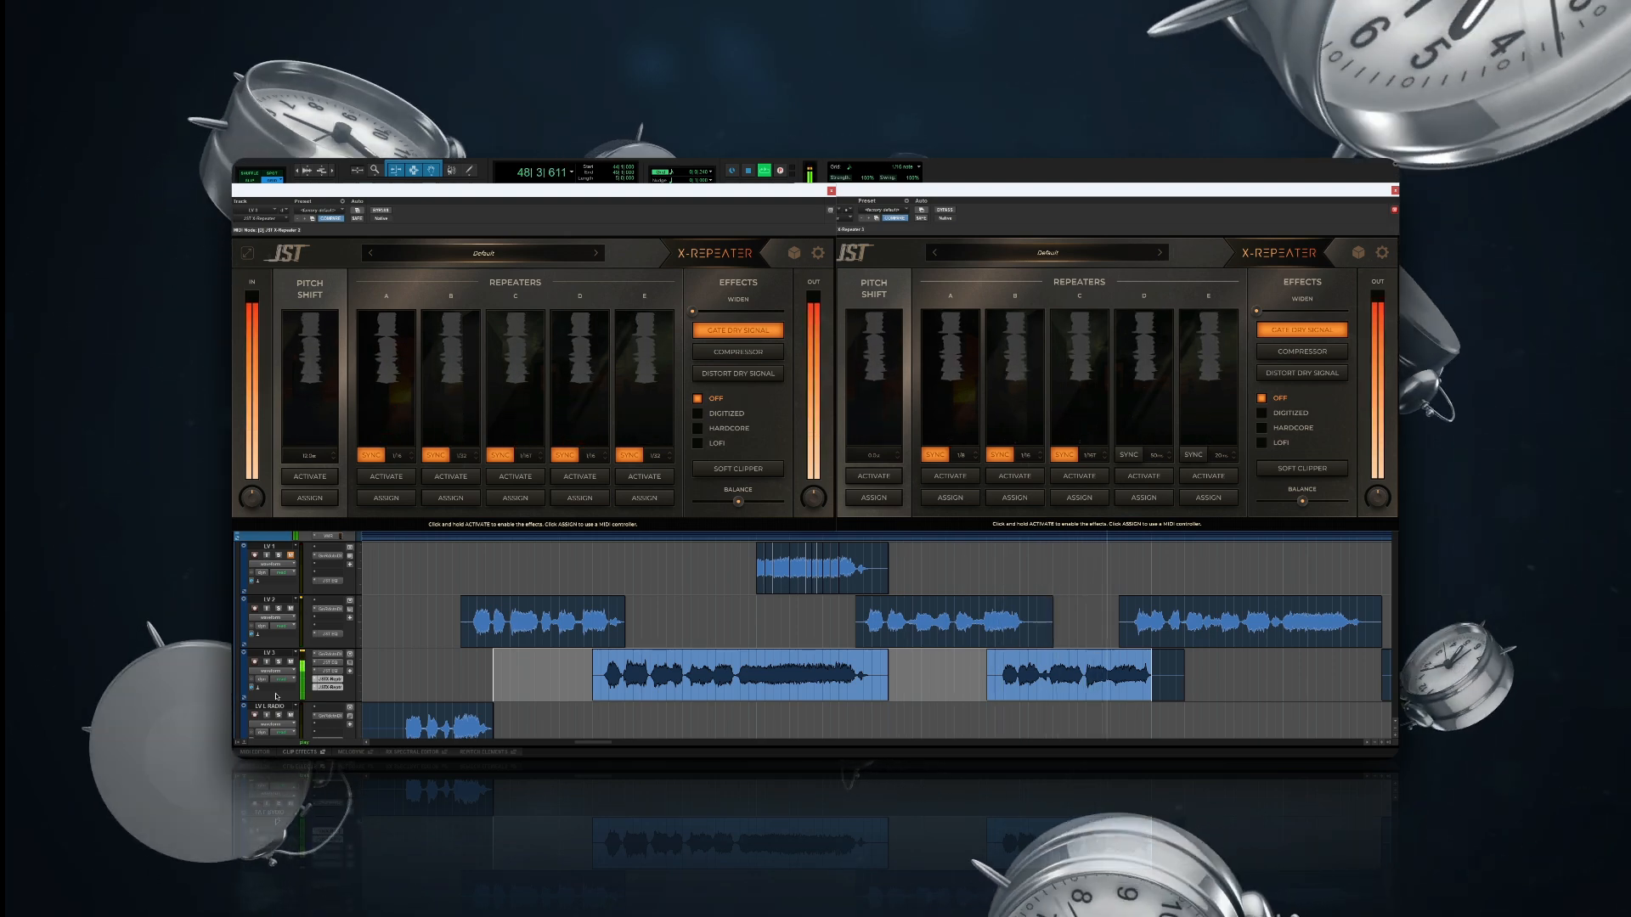
pyautogui.press('space')
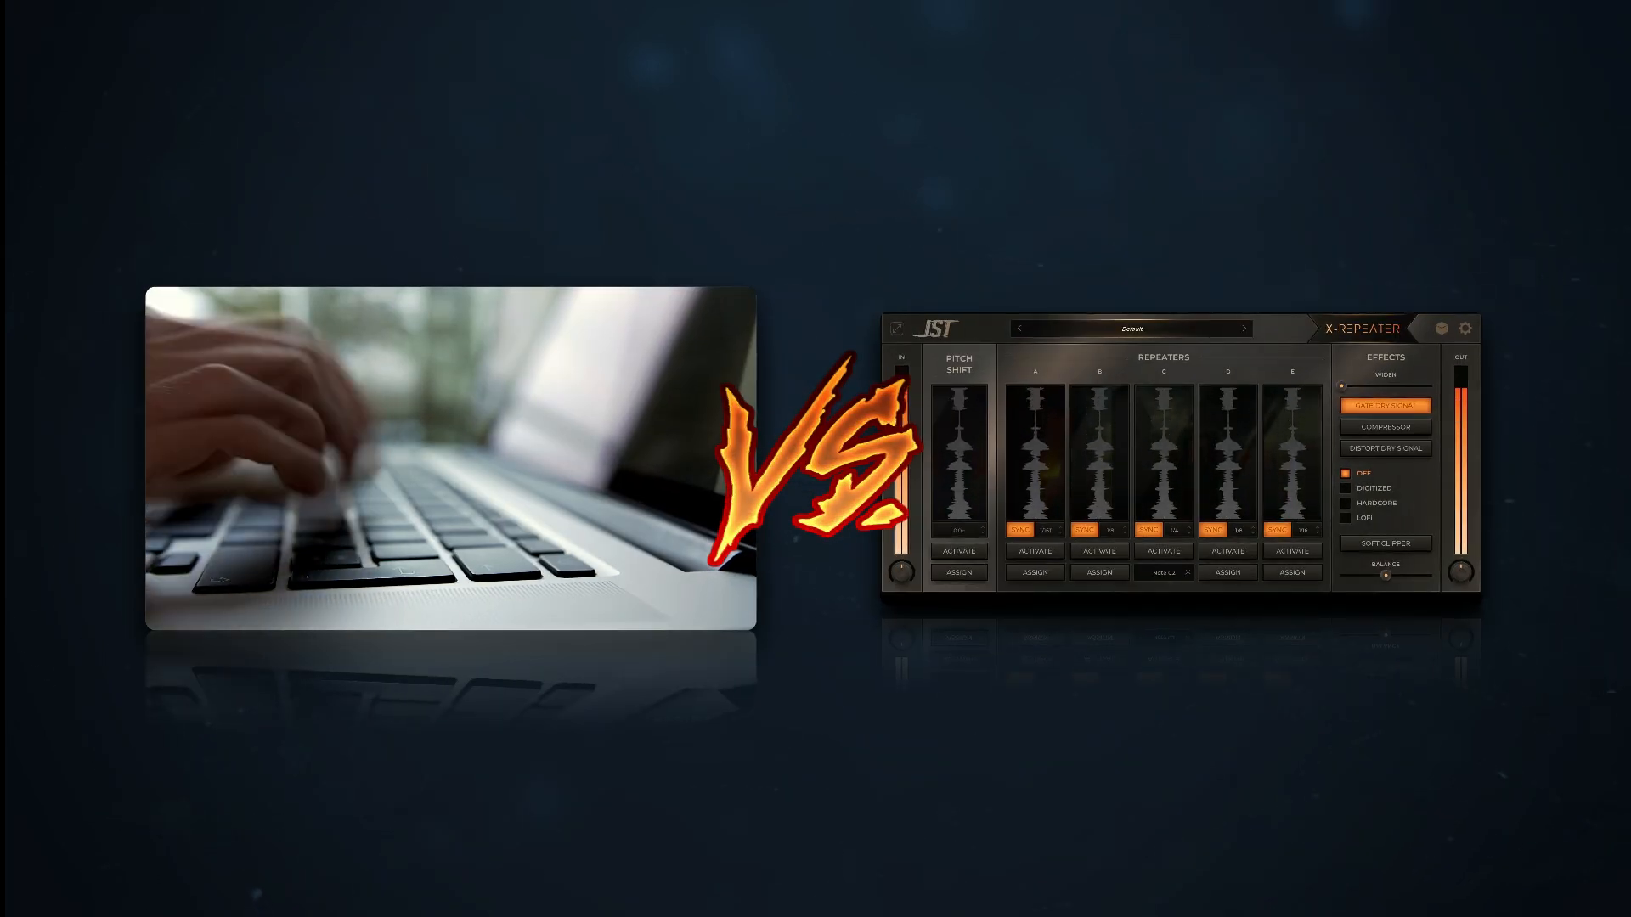